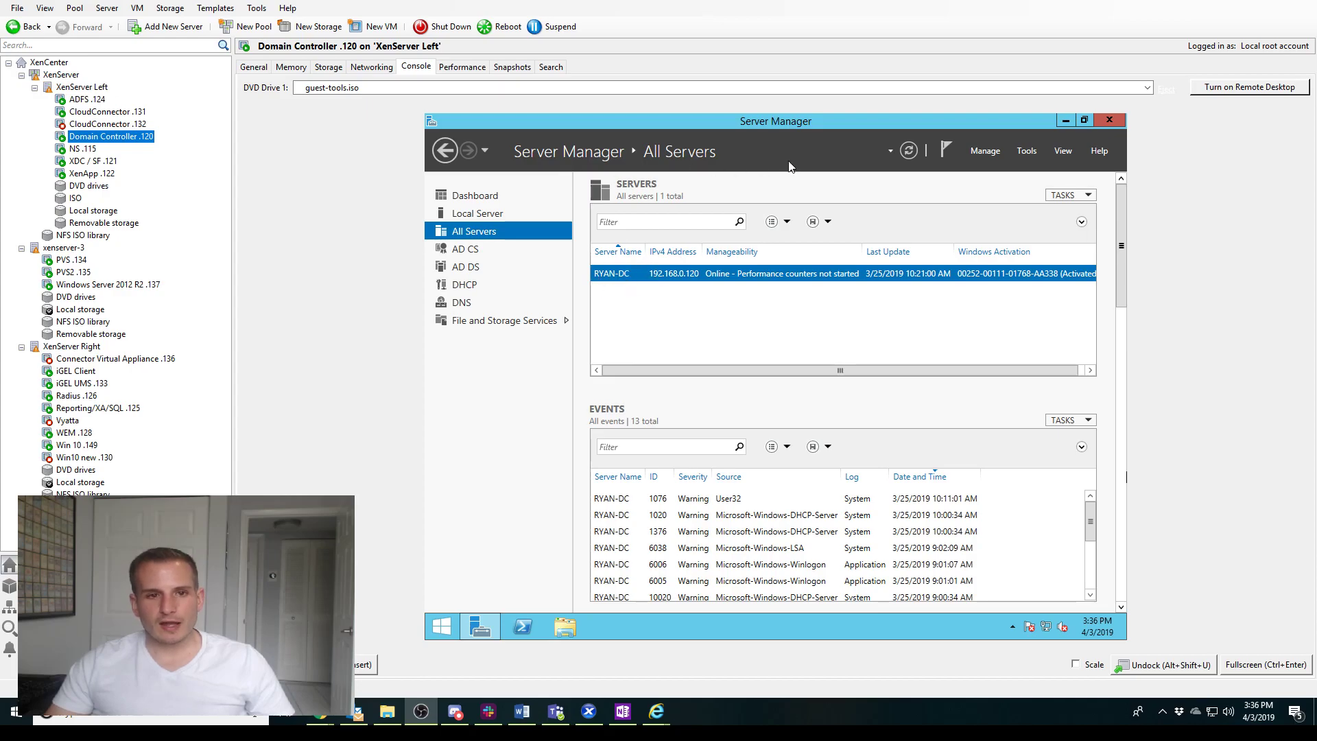
Review the domain controller's AD DS servers, then switch to the Windows Server 2012 R2 .137 VM console
{"action": "left_click", "coordinate": [457, 268]}
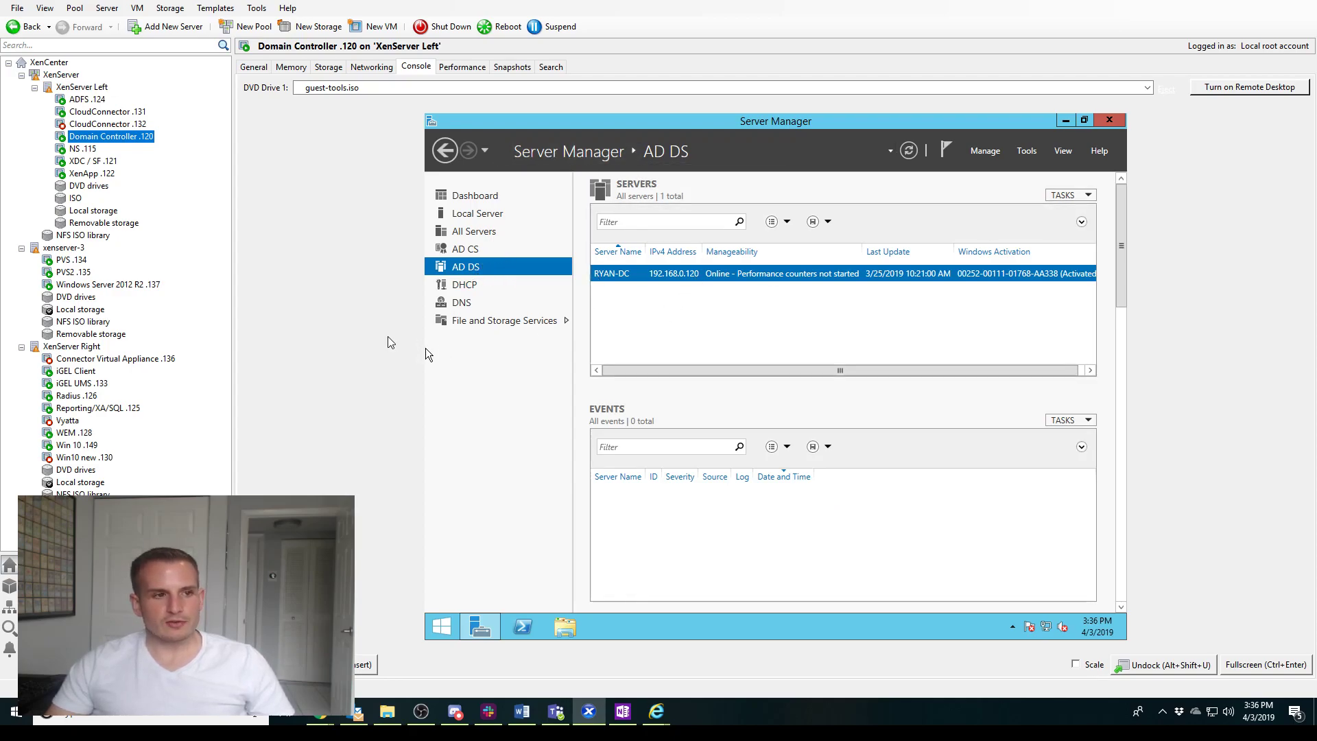
{"action": "left_click", "coordinate": [75, 285]}
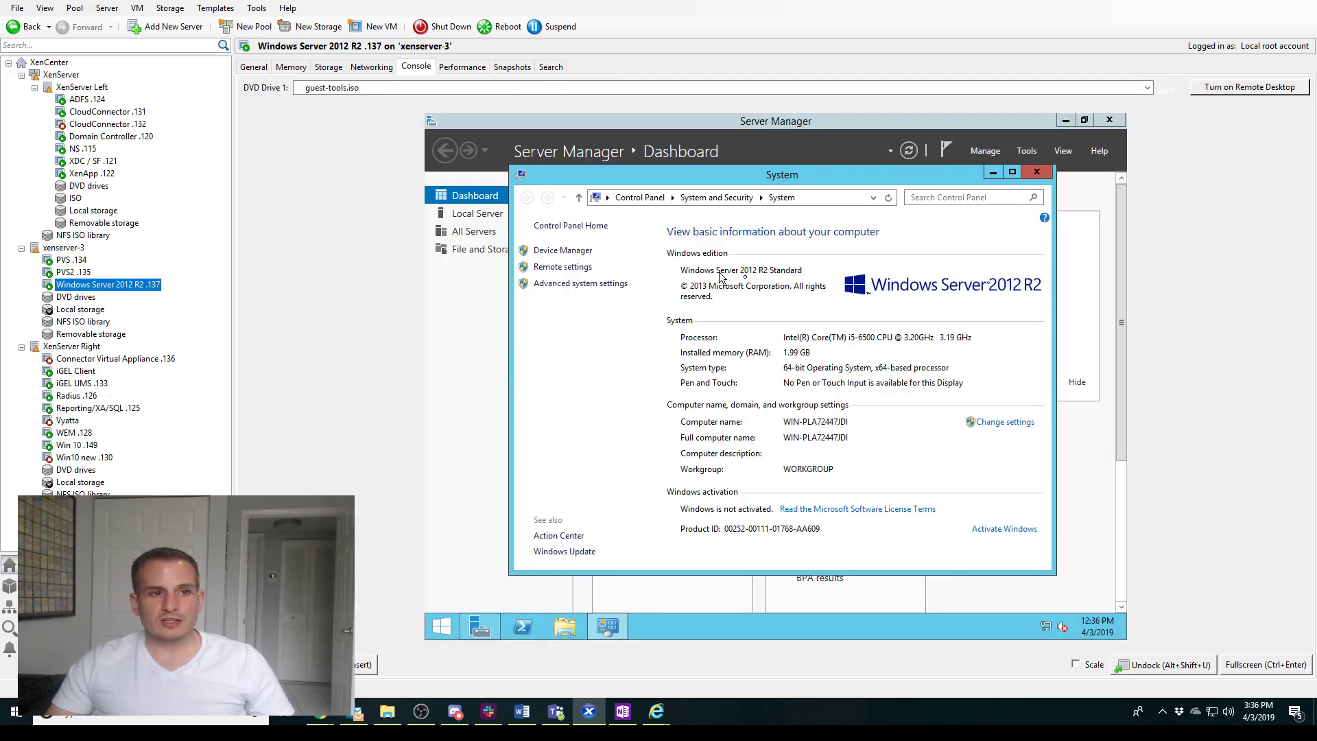
Close the VM's System window and bring up its Network and Sharing Center
{"action": "left_click", "coordinate": [1037, 171]}
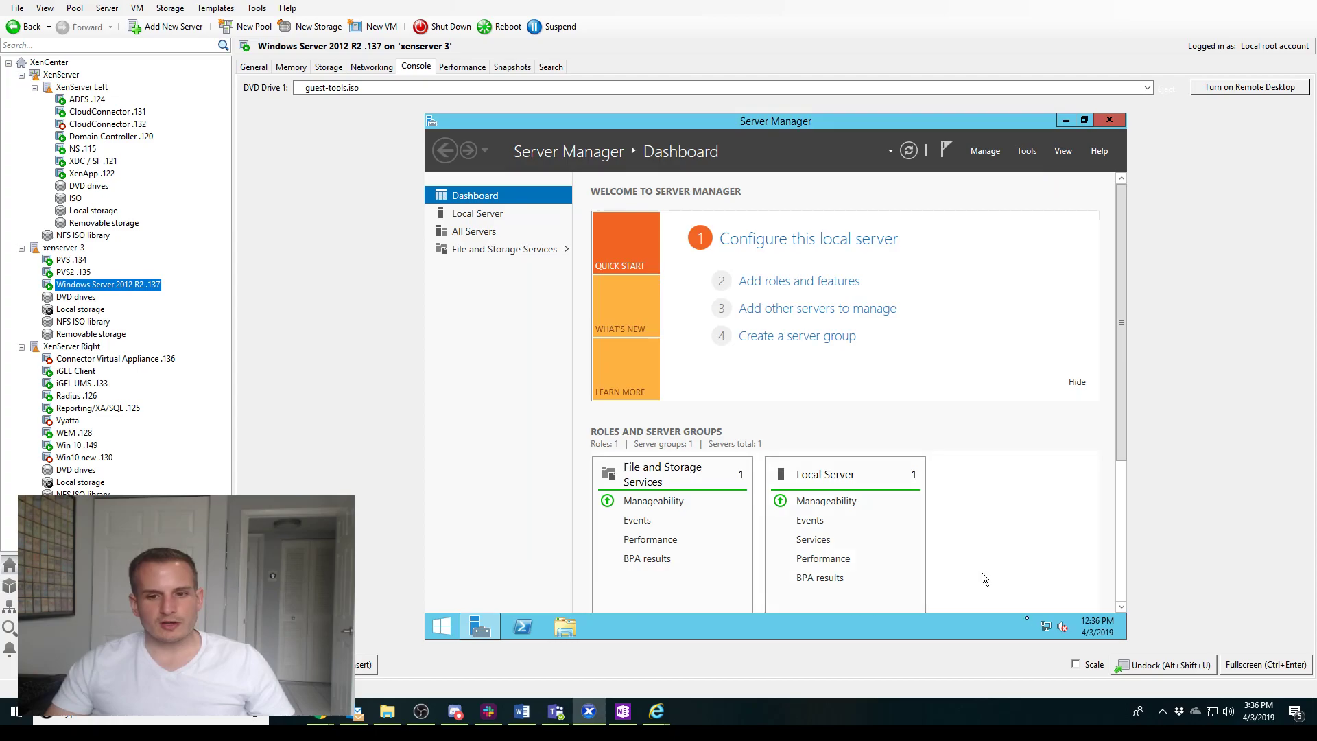
{"action": "right_click", "coordinate": [1037, 628]}
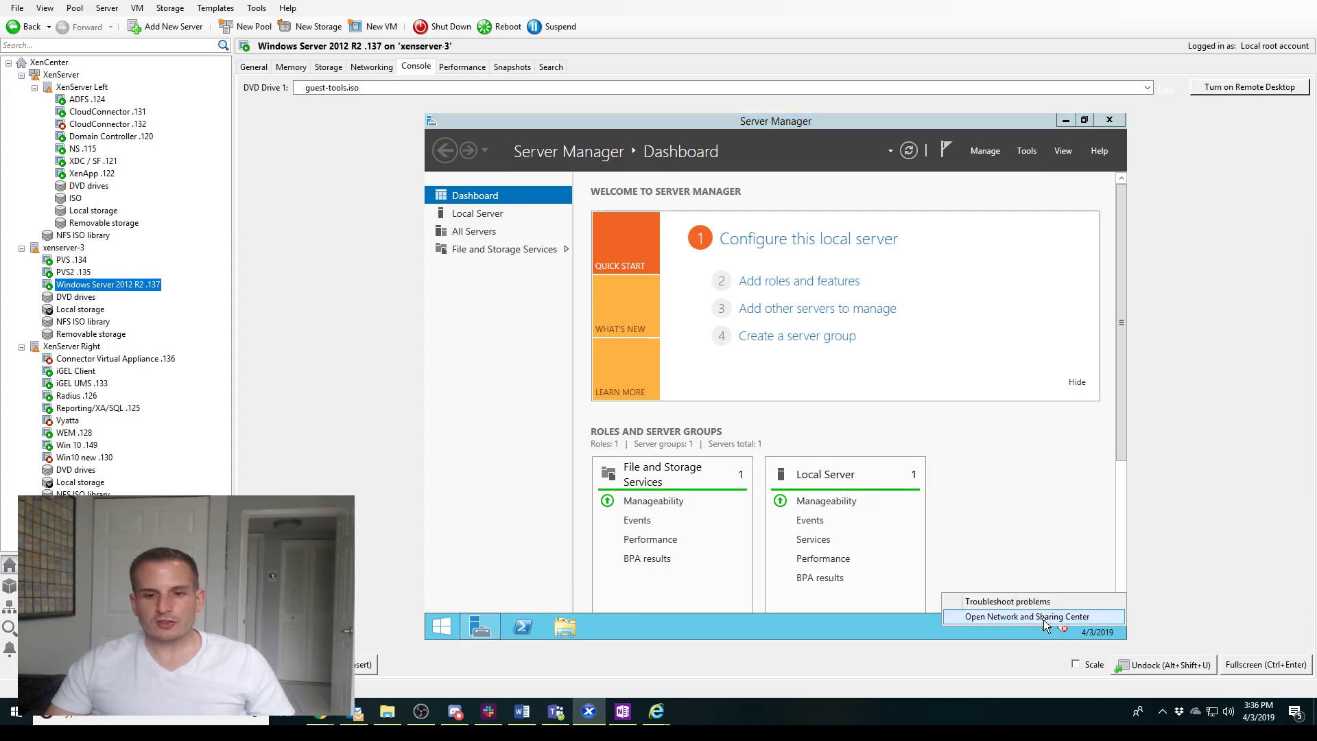
{"action": "left_click", "coordinate": [1045, 625]}
{"action": "left_click", "coordinate": [1074, 126]}
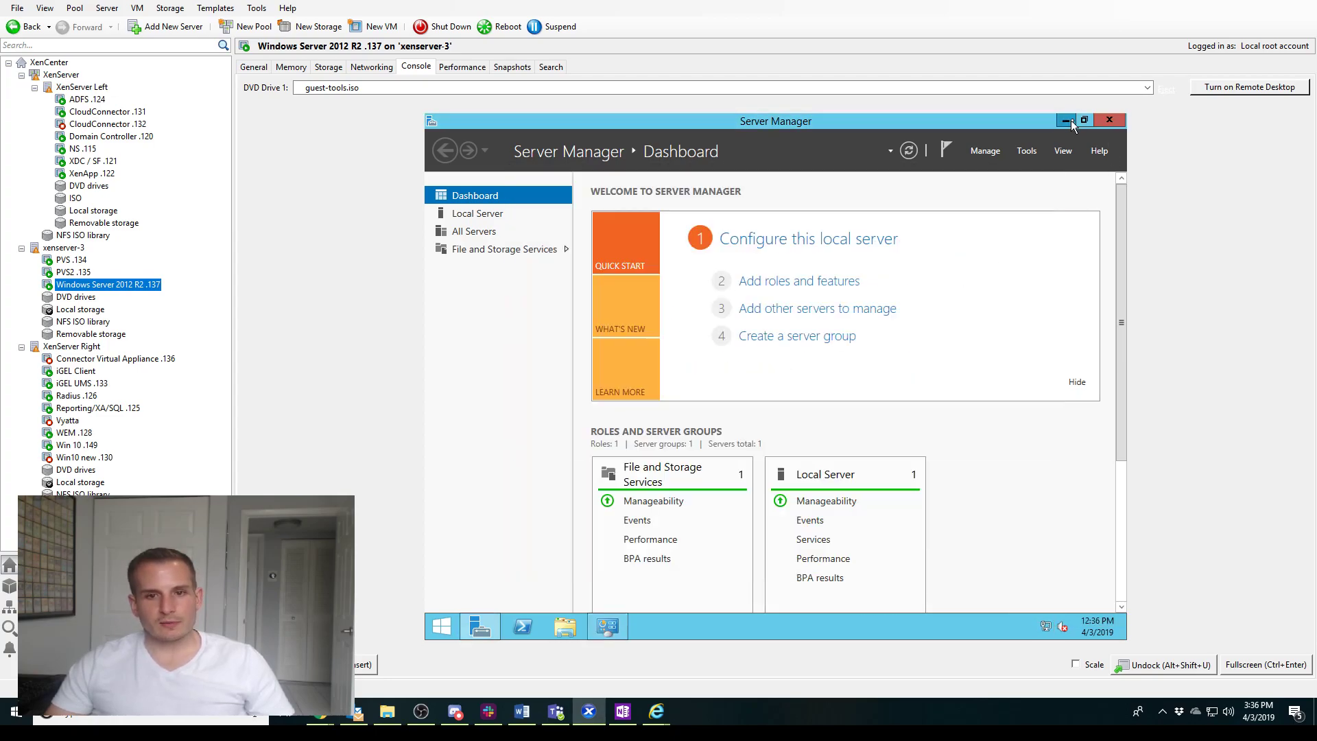
{"action": "left_click", "coordinate": [1068, 121]}
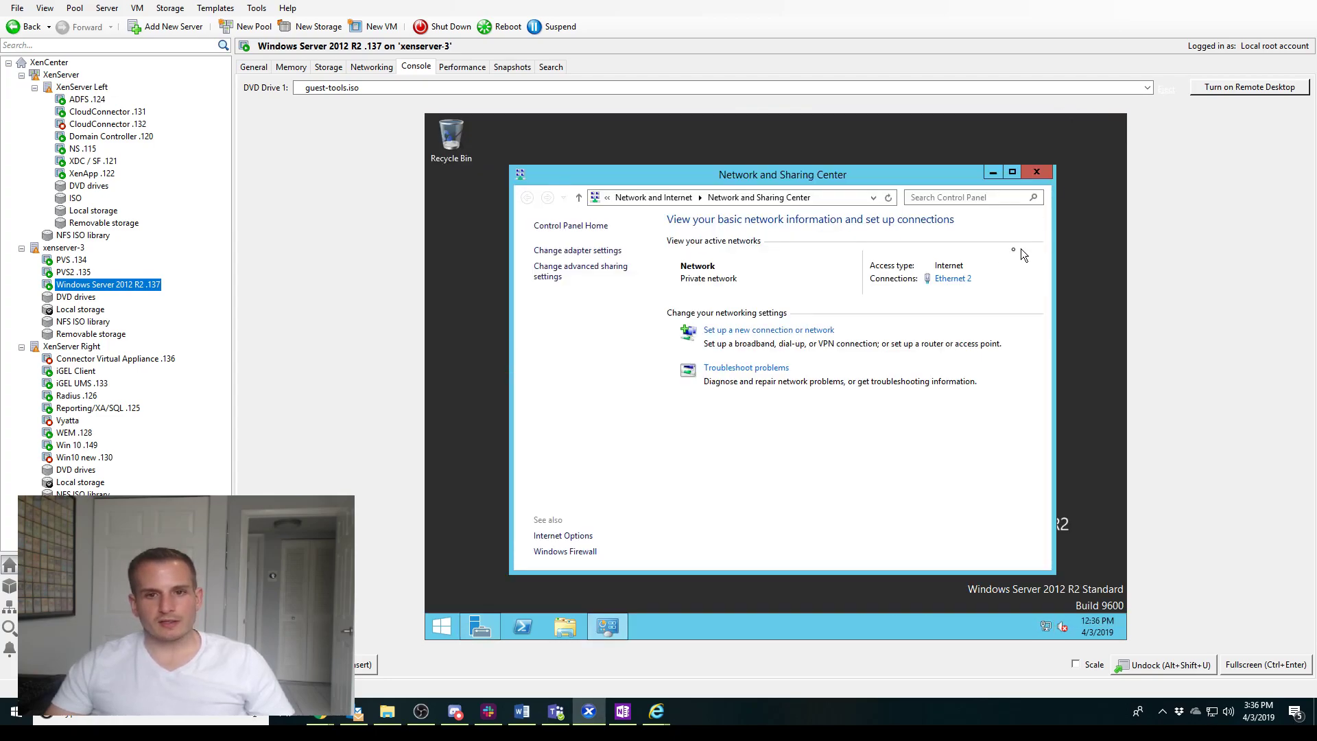
{"action": "right_click", "coordinate": [1046, 630]}
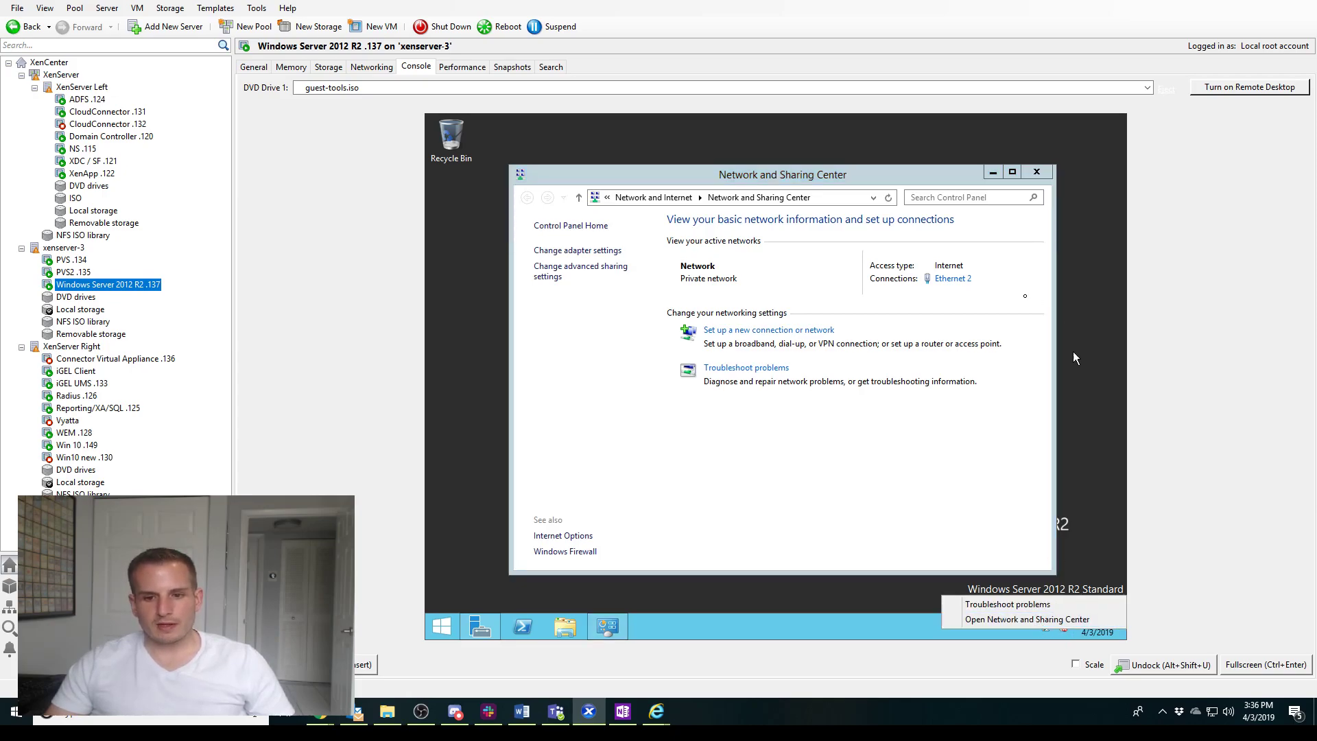
{"action": "left_click", "coordinate": [1032, 287]}
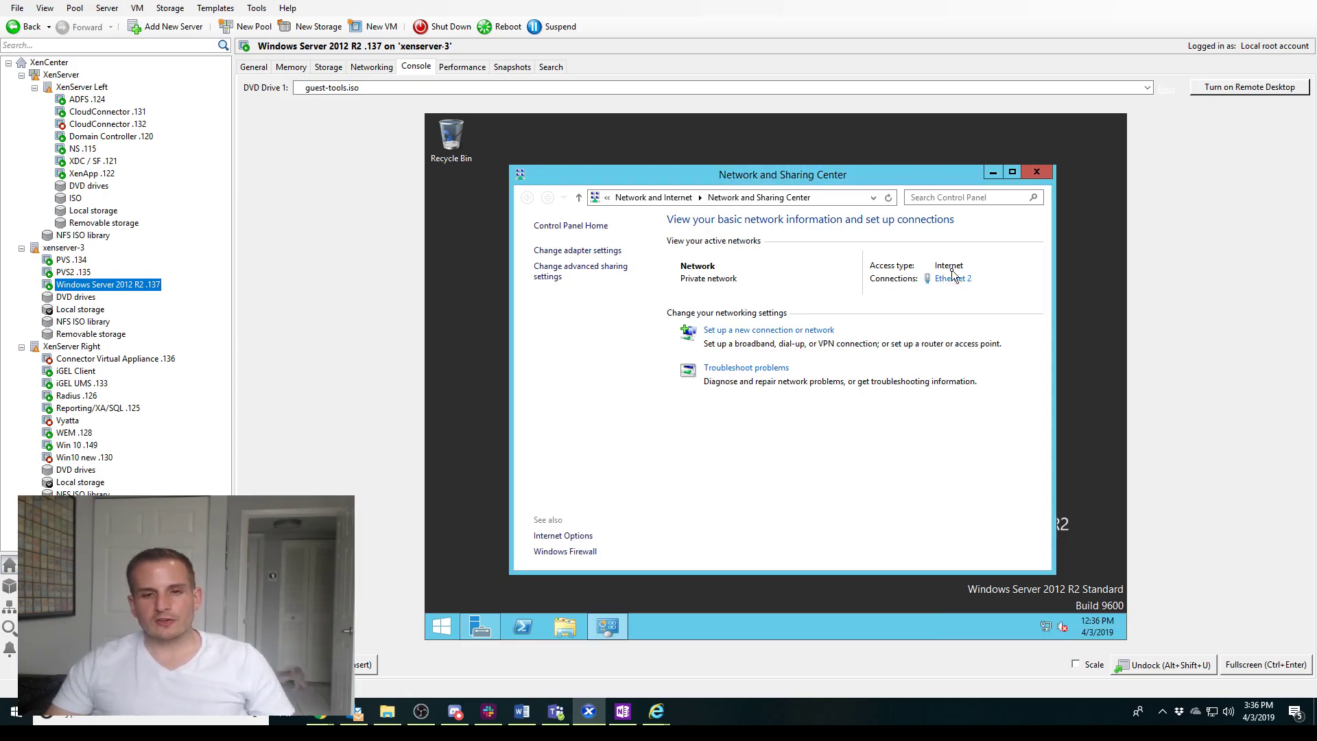
Open Ethernet 2's properties and select Internet Protocol Version 4 (TCP/IPv4)
{"action": "left_click", "coordinate": [953, 280]}
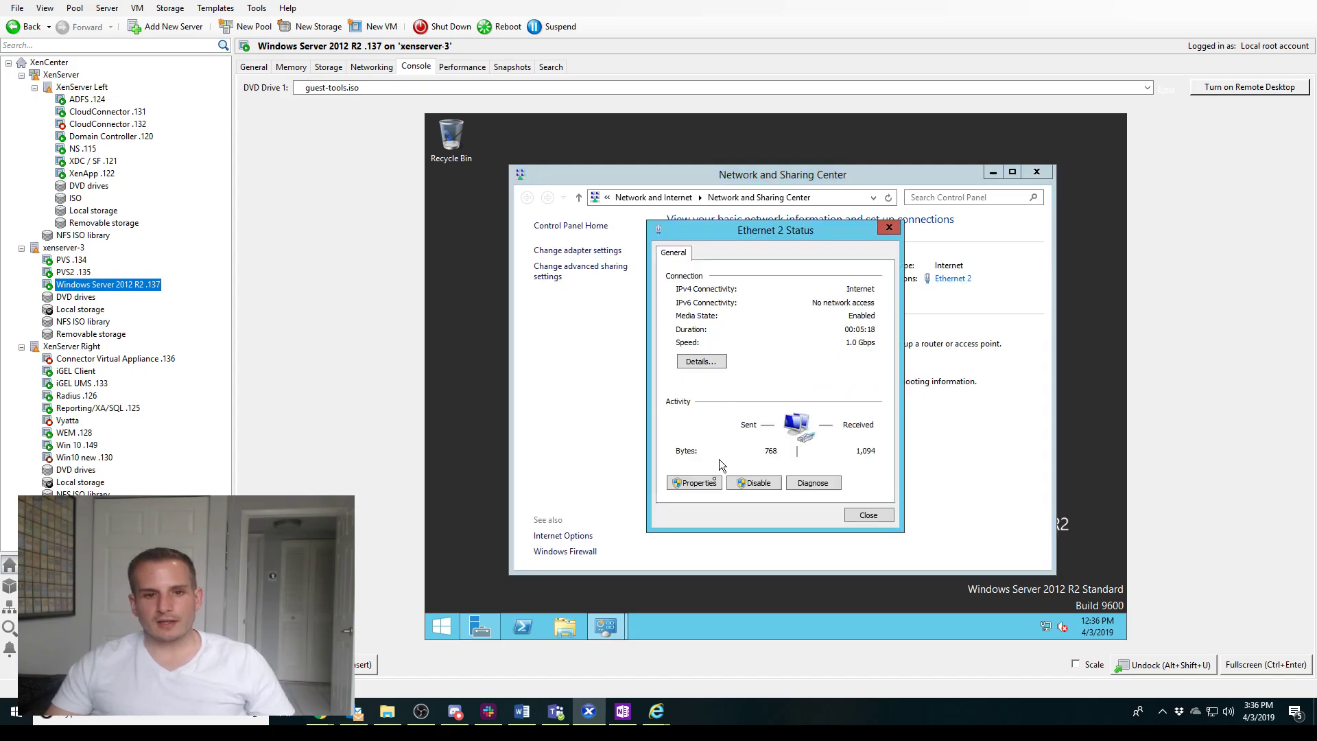
{"action": "left_click", "coordinate": [708, 484]}
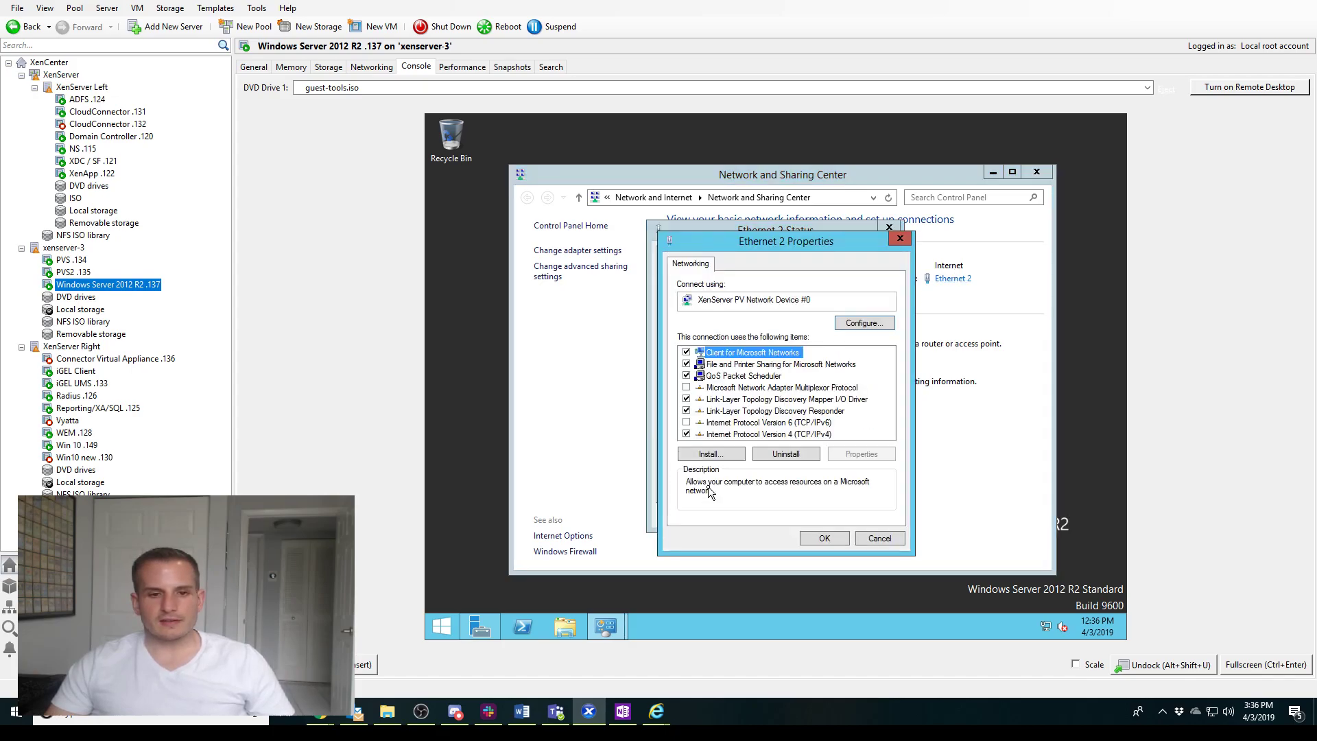
{"action": "left_click", "coordinate": [765, 435]}
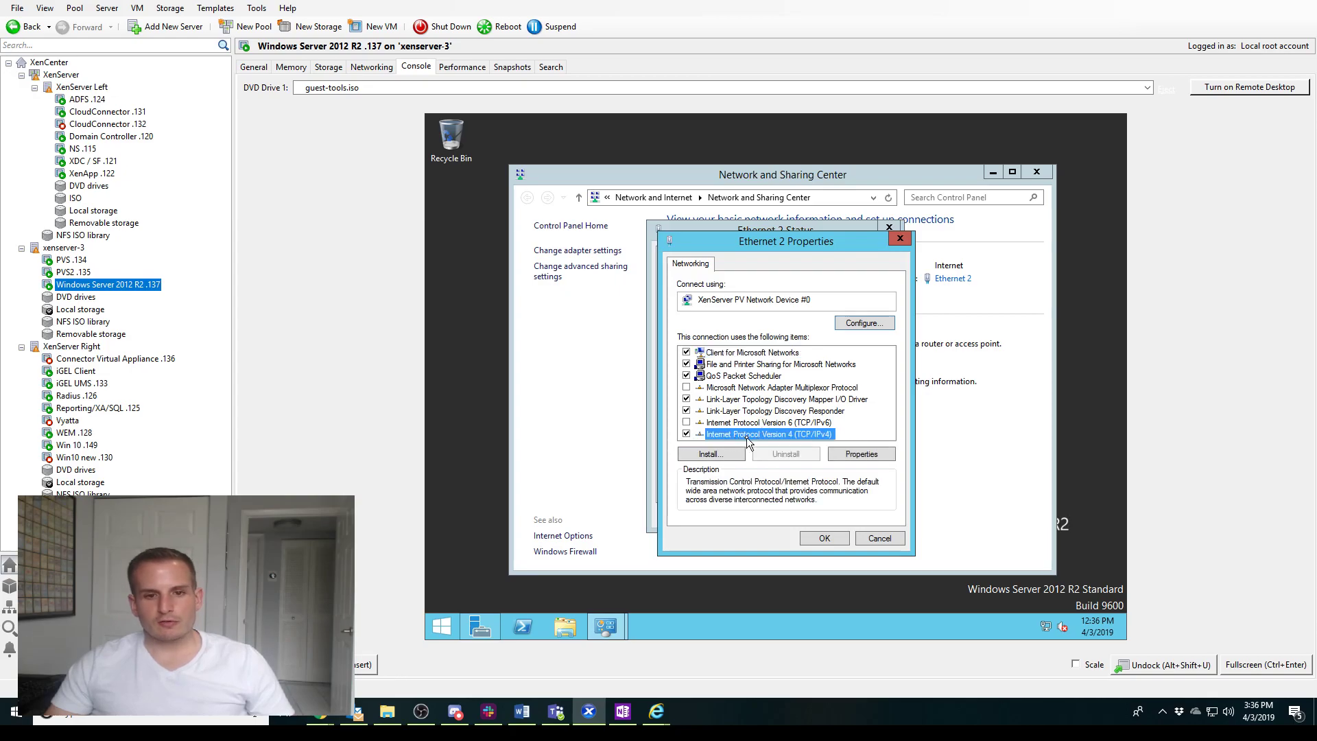
Open the IPv4 properties showing IP 192.168.0.137, gateway 192.168.0.1, DNS 192.168.0.120
{"action": "double_click", "coordinate": [746, 435]}
{"action": "left_click_drag", "start_coordinate": [842, 291], "coordinate": [749, 205]}
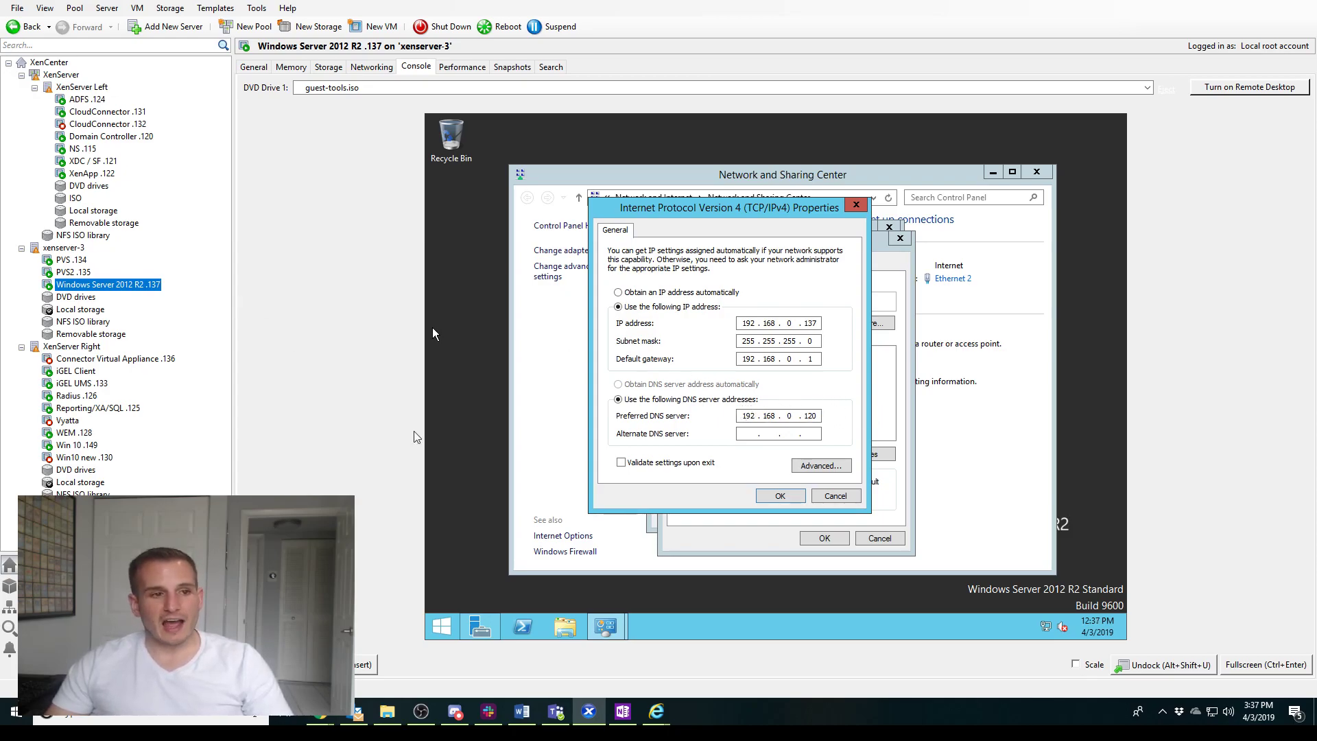
Ping the domain controller at 192.168.0.120 from a Command Prompt on the VM
{"action": "left_click", "coordinate": [454, 625]}
{"action": "type", "text": "cmd"}
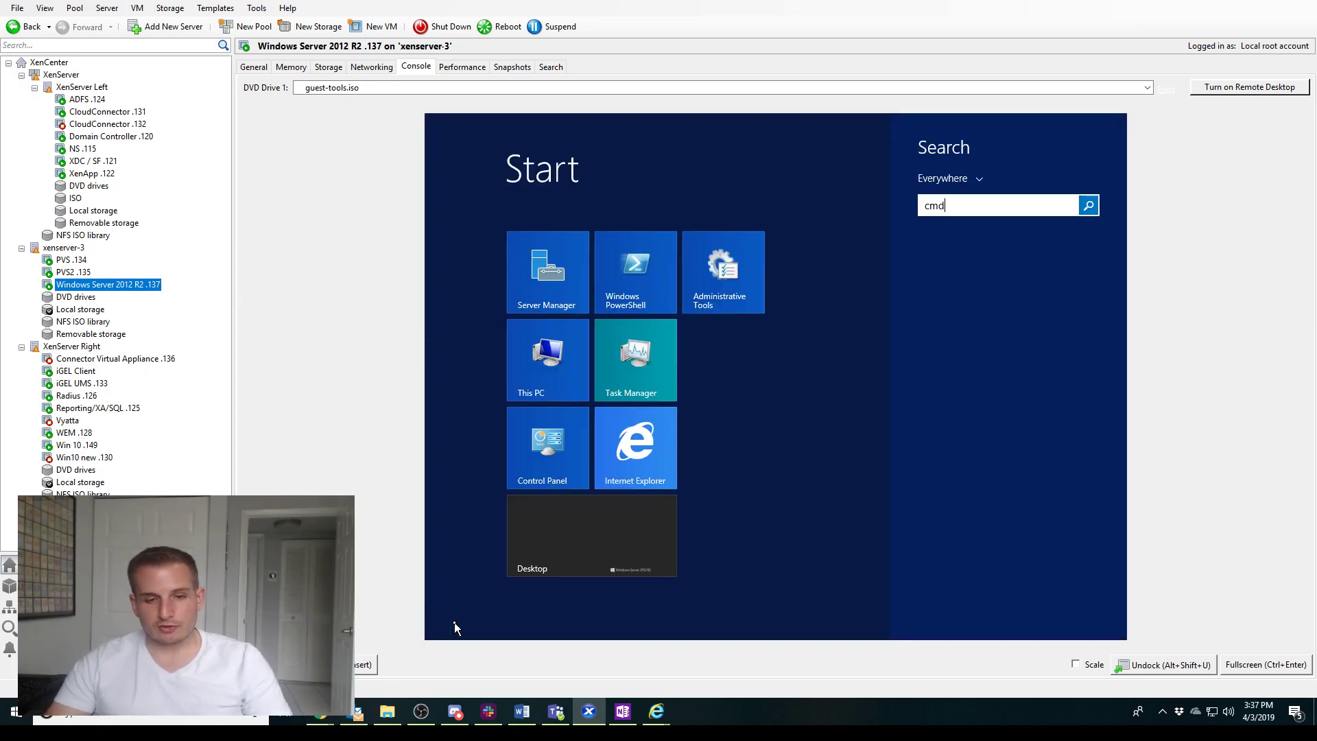
{"action": "key", "text": "Return"}
{"action": "type", "text": "ping 192.168.0.120"}
{"action": "key", "text": "Return"}
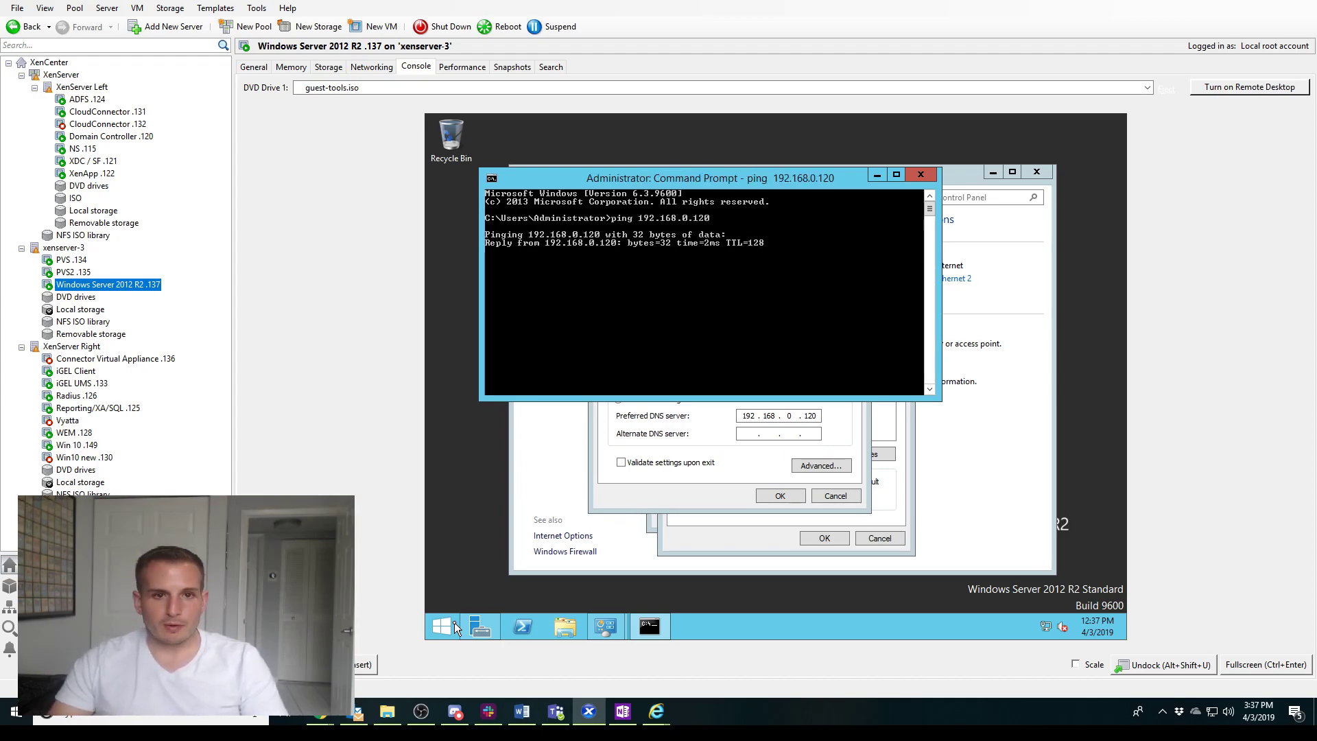
Close Command Prompt, cancel the IPv4 settings, and close the Ethernet 2 dialogs
{"action": "left_click", "coordinate": [937, 177]}
{"action": "left_click", "coordinate": [833, 501]}
{"action": "left_click", "coordinate": [874, 543]}
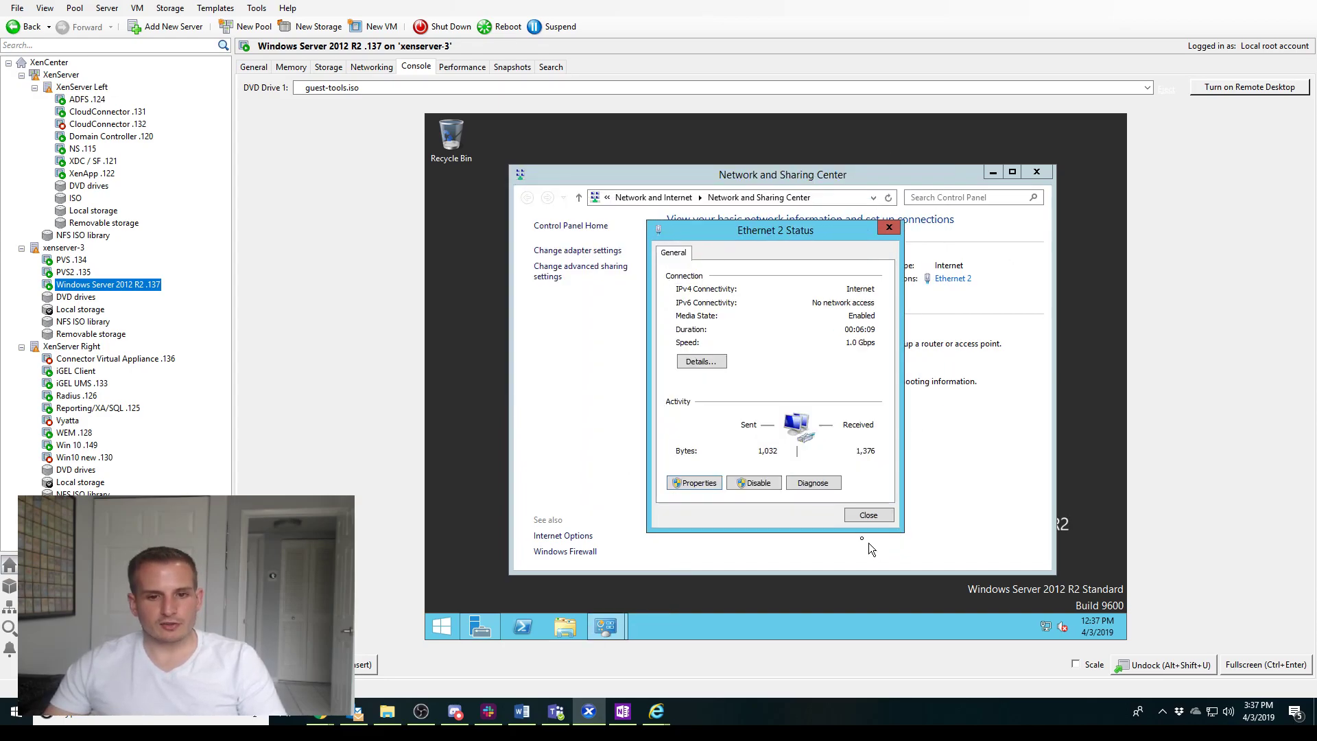
{"action": "left_click", "coordinate": [866, 514]}
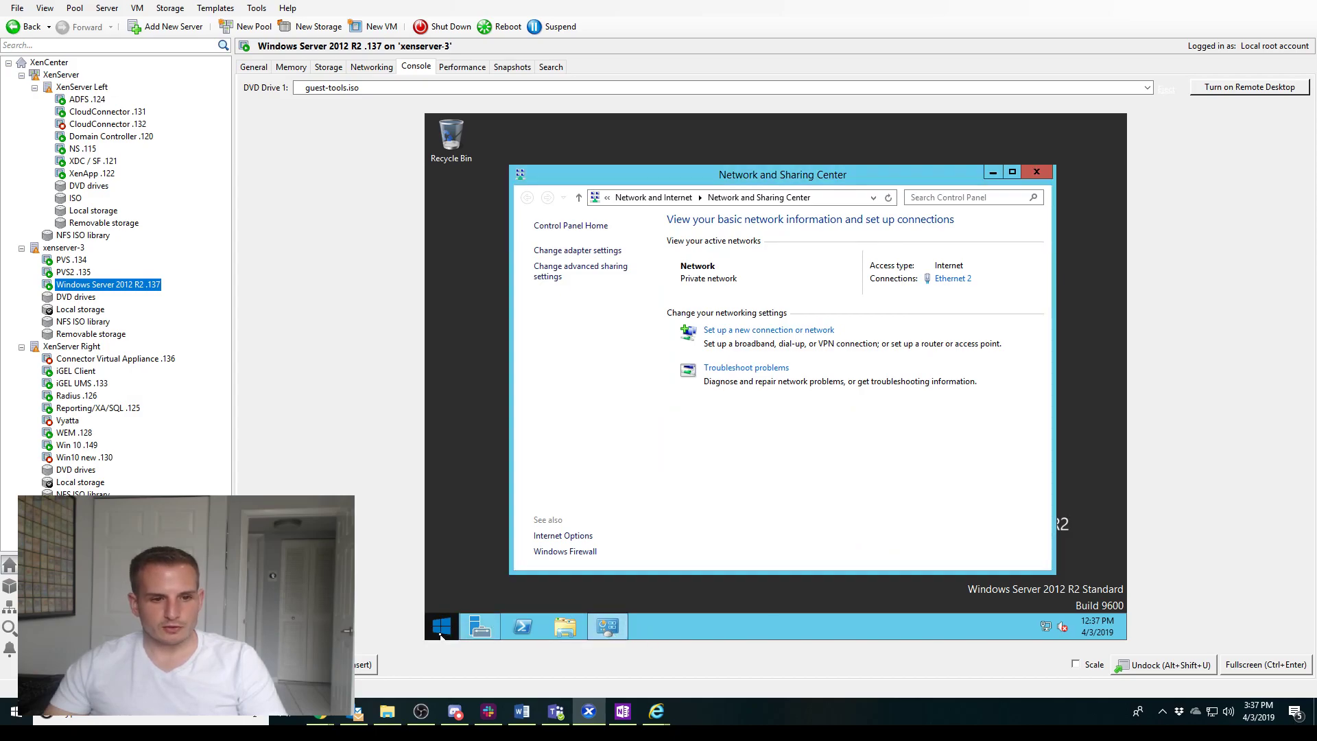
Search for and open the VM's System window, moving it up-left
{"action": "left_click", "coordinate": [441, 634]}
{"action": "type", "text": "syst"}
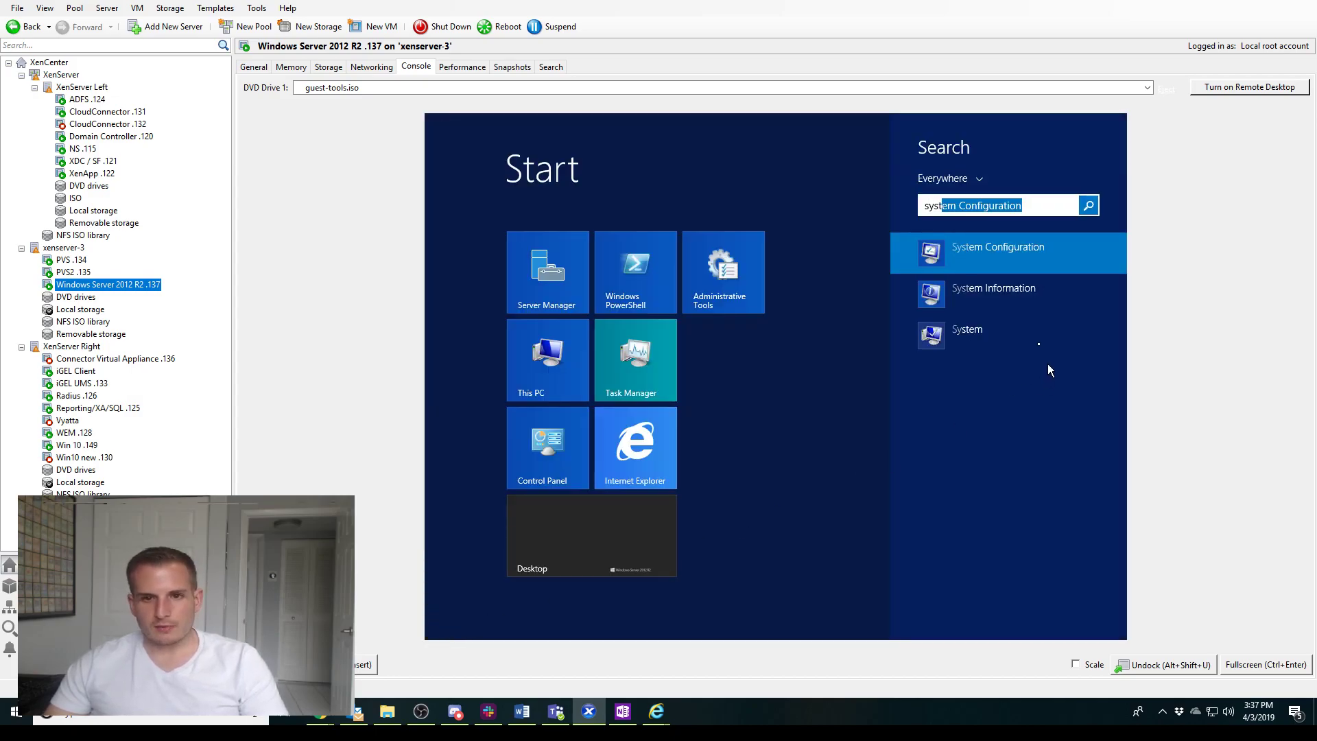
{"action": "left_click", "coordinate": [981, 336]}
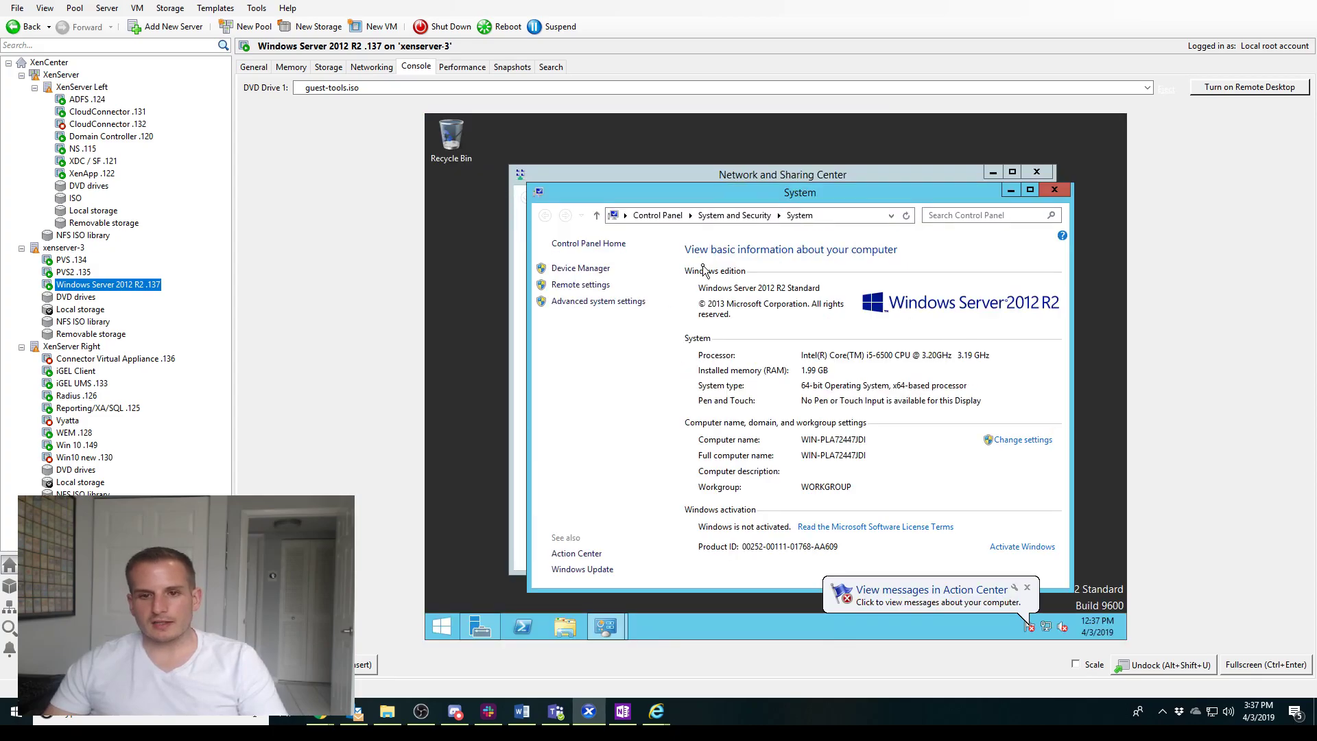
{"action": "left_click", "coordinate": [974, 174]}
{"action": "left_click", "coordinate": [918, 190]}
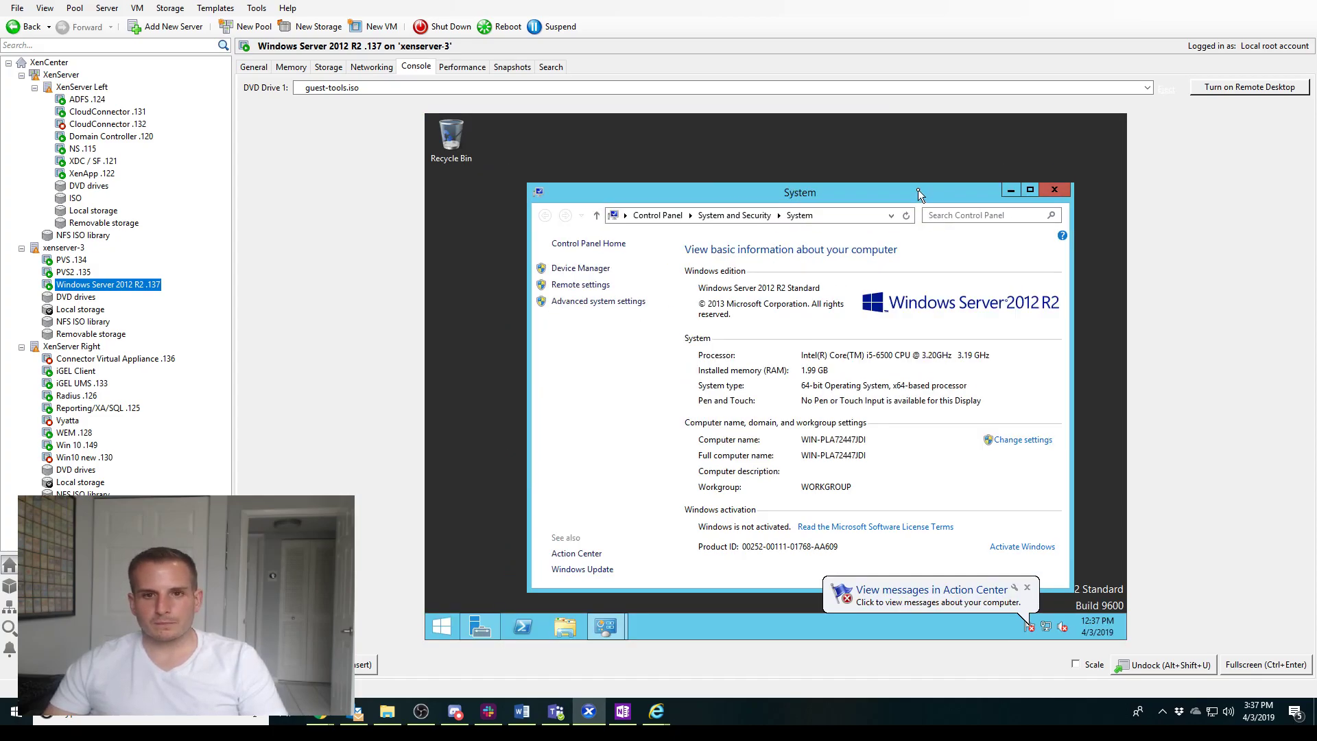
{"action": "left_click_drag", "start_coordinate": [911, 181], "coordinate": [881, 147]}
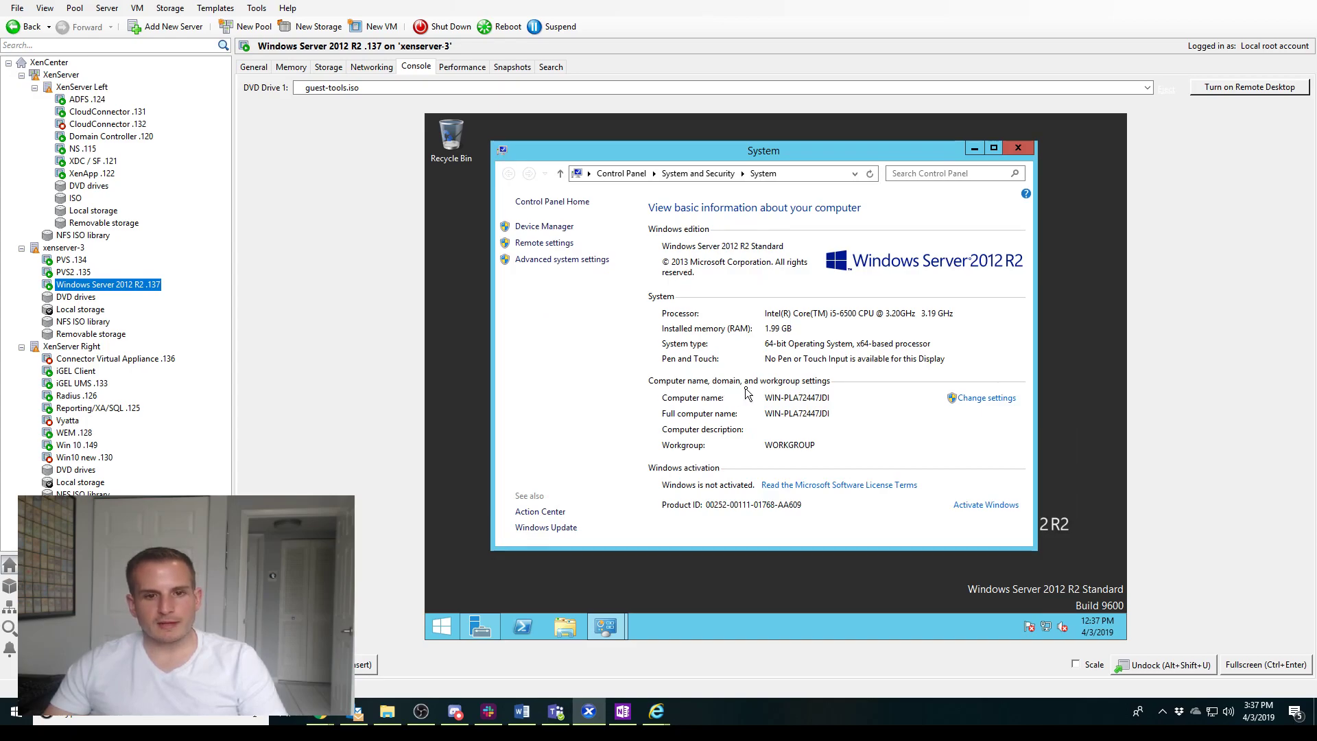
Rename the computer to Ryan-DC2 and set it to join the ryan.local domain
{"action": "left_click", "coordinate": [986, 399]}
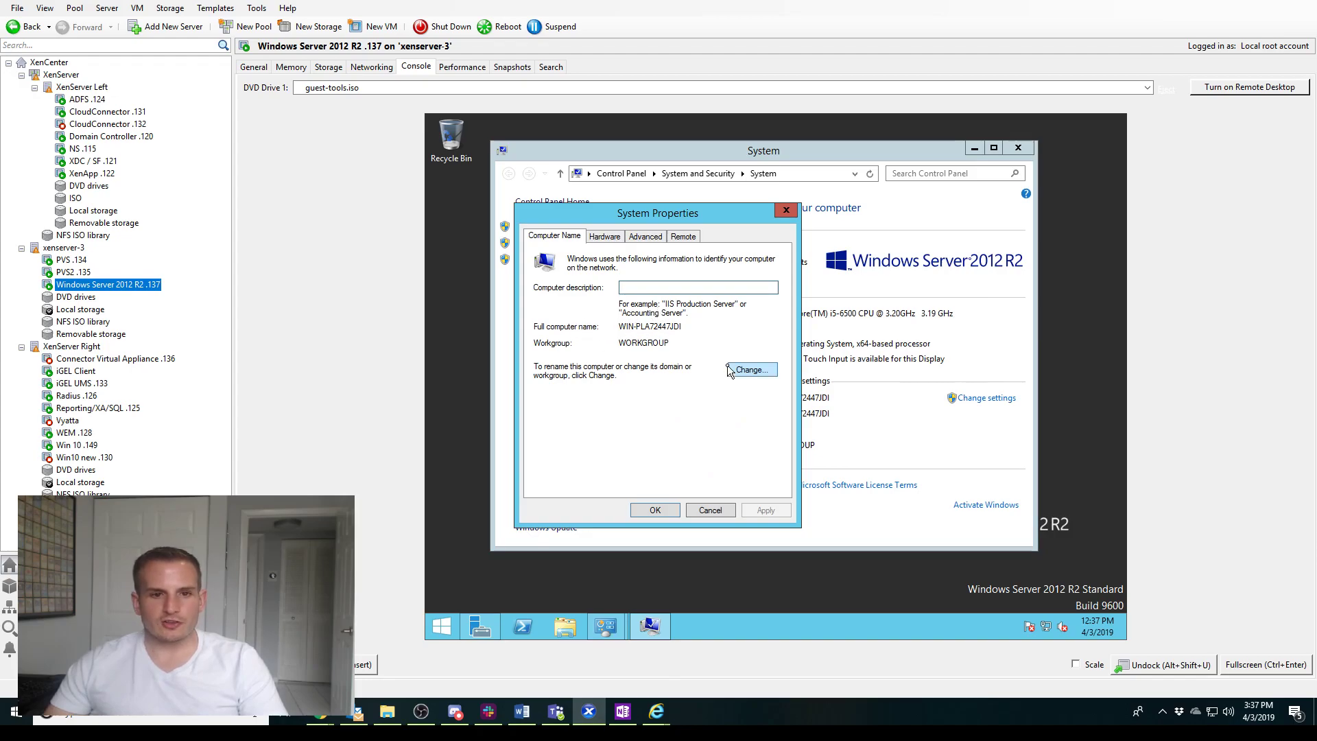
{"action": "left_click", "coordinate": [753, 371]}
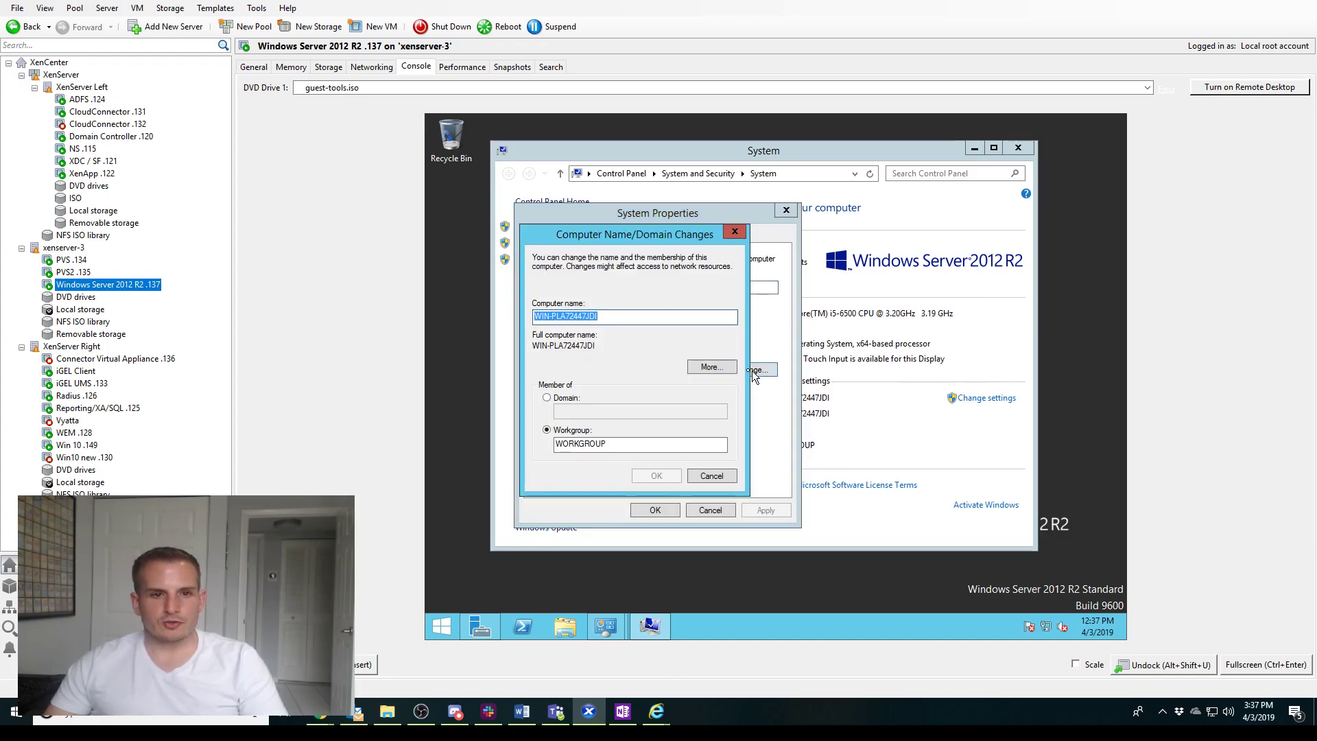
{"action": "type", "text": "Ryan-DC2"}
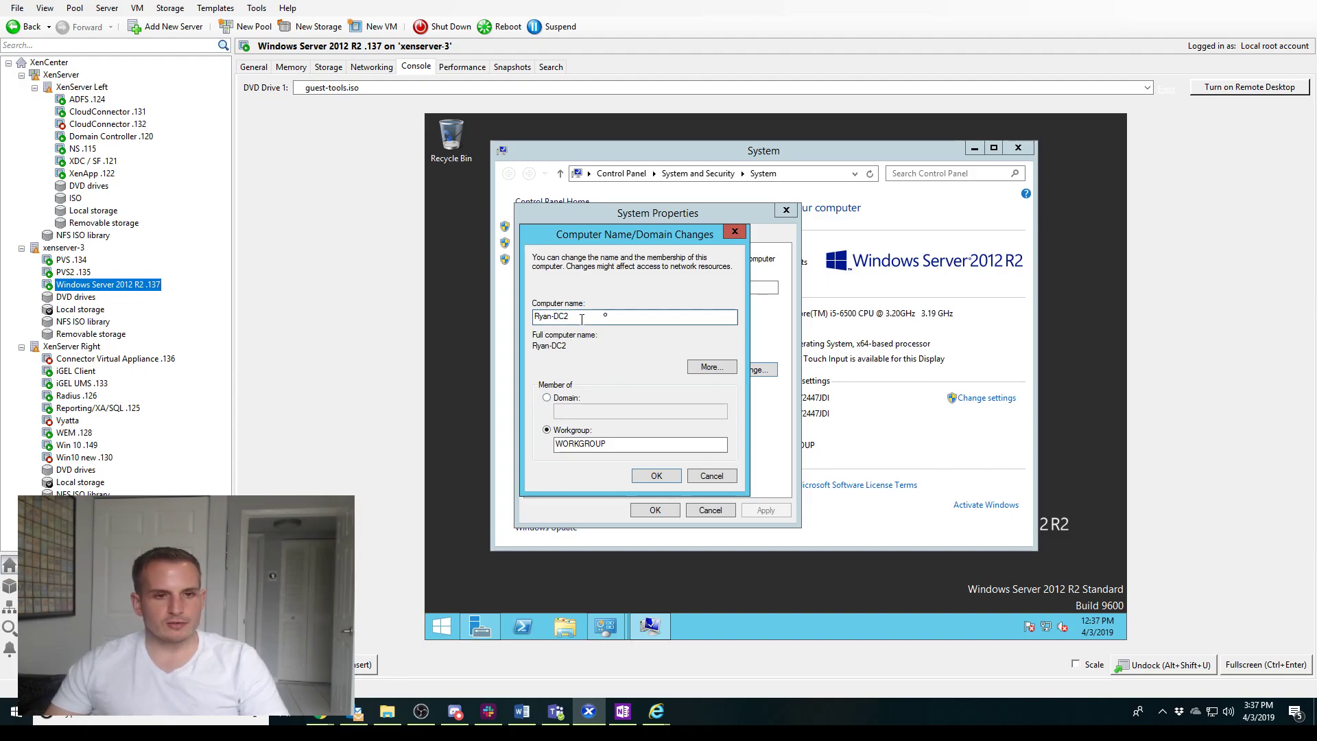
{"action": "left_click", "coordinate": [575, 400]}
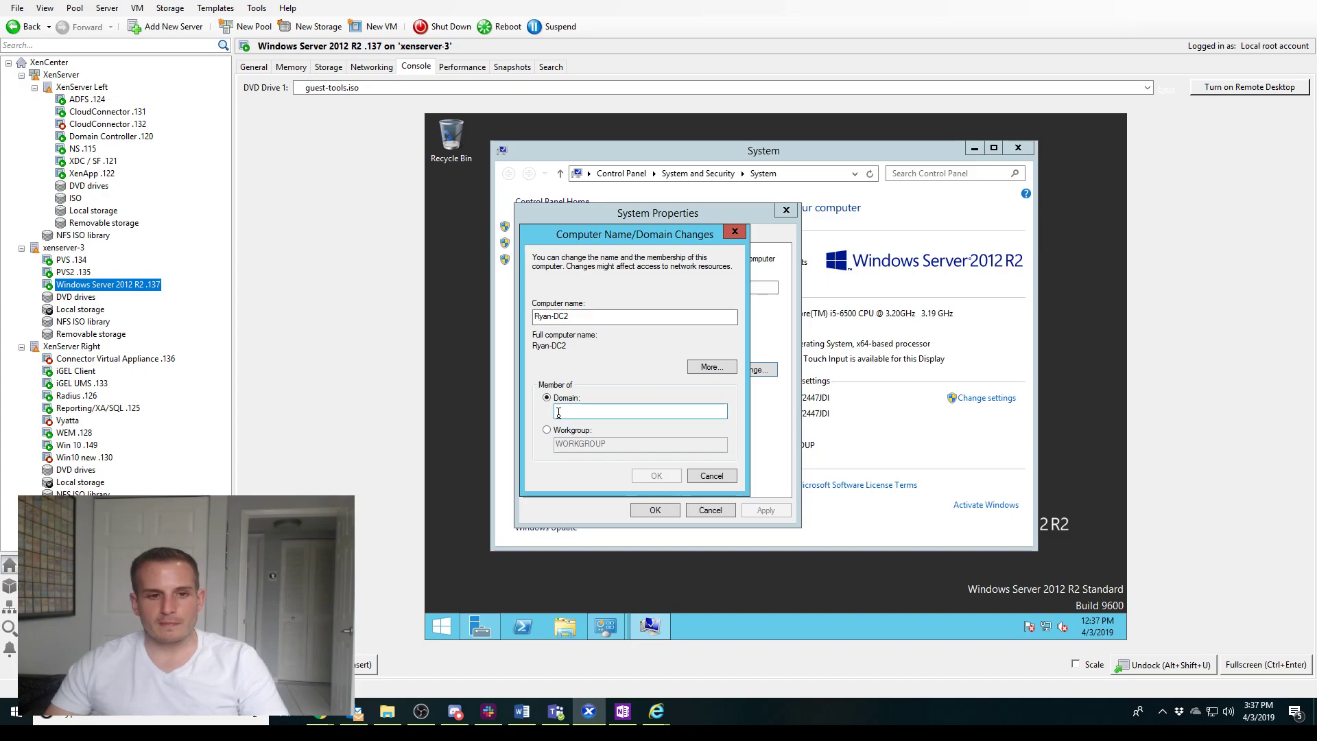
{"action": "type", "text": "ryan."}
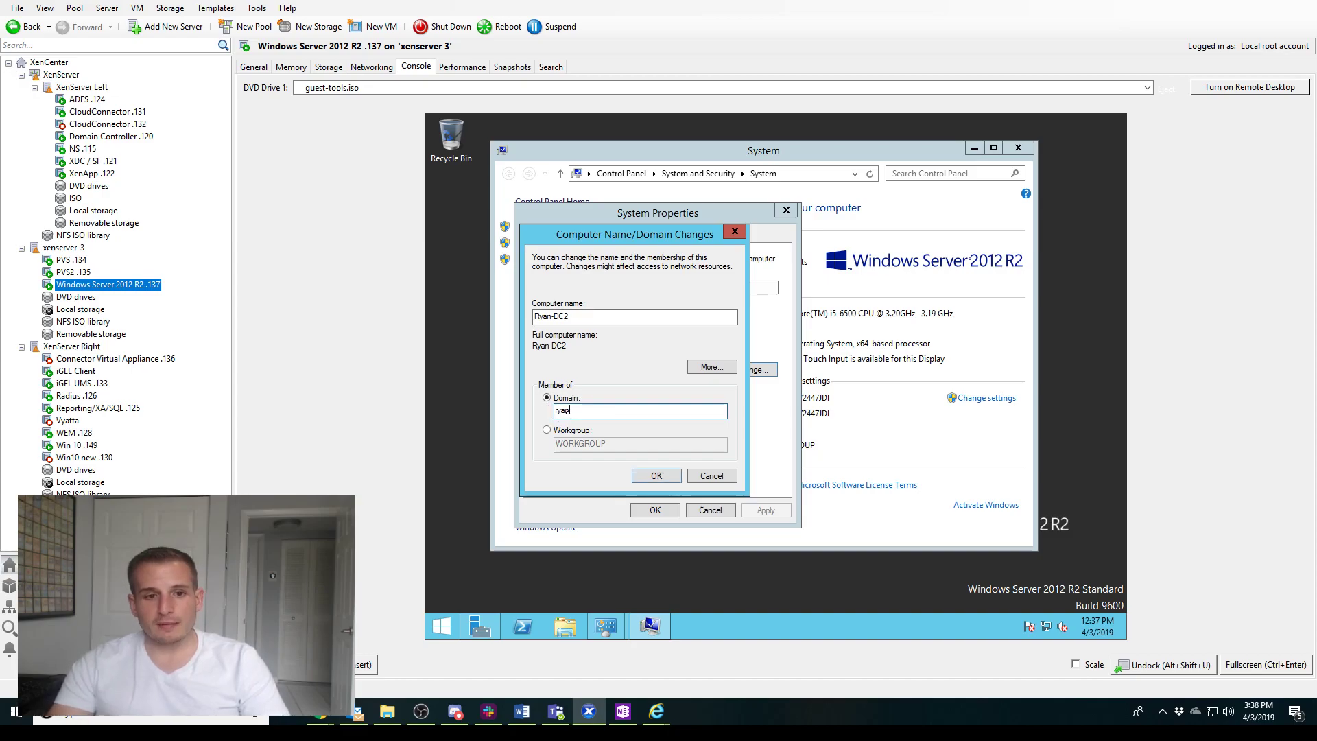
{"action": "type", "text": "local"}
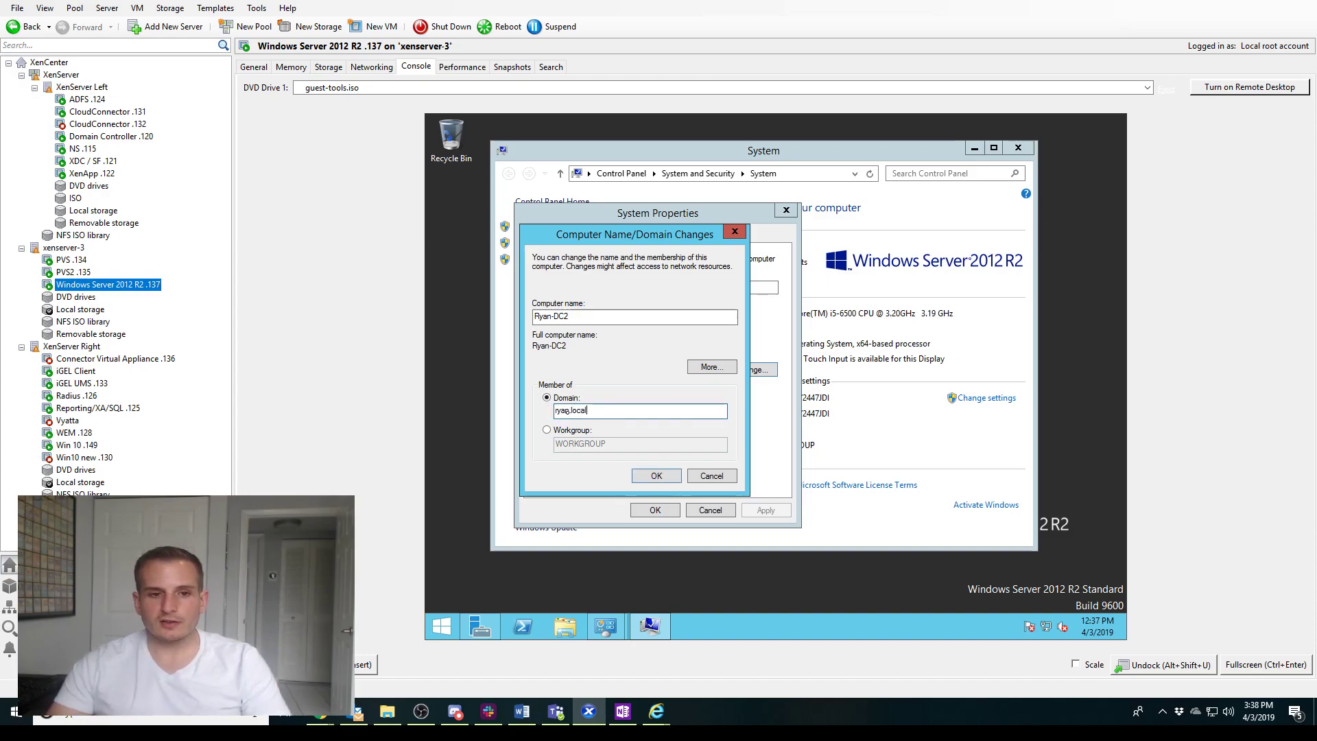
{"action": "left_click", "coordinate": [652, 475]}
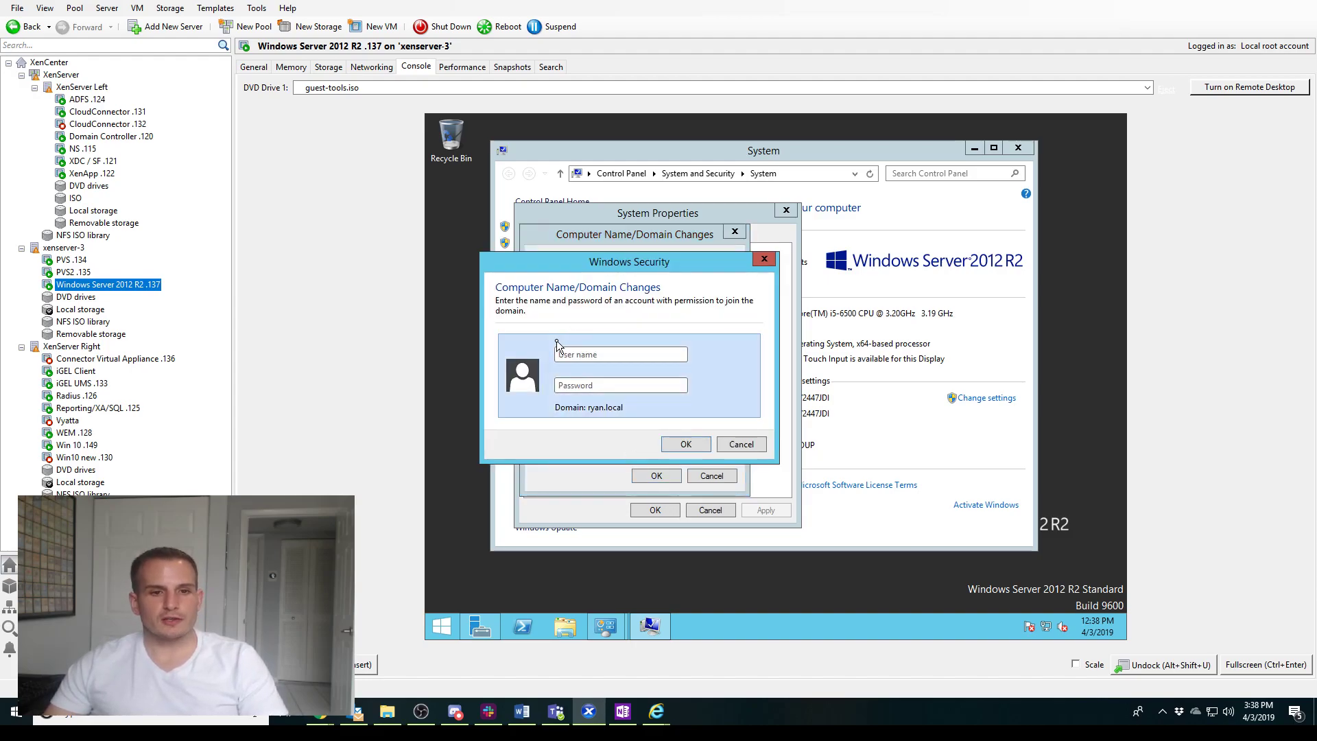
Submit administrator credentials and dismiss the 'account already exists' error
{"action": "left_click", "coordinate": [626, 354]}
{"action": "type", "text": "administrator"}
{"action": "key", "text": "Tab"}
{"action": "type", "text": "********"}
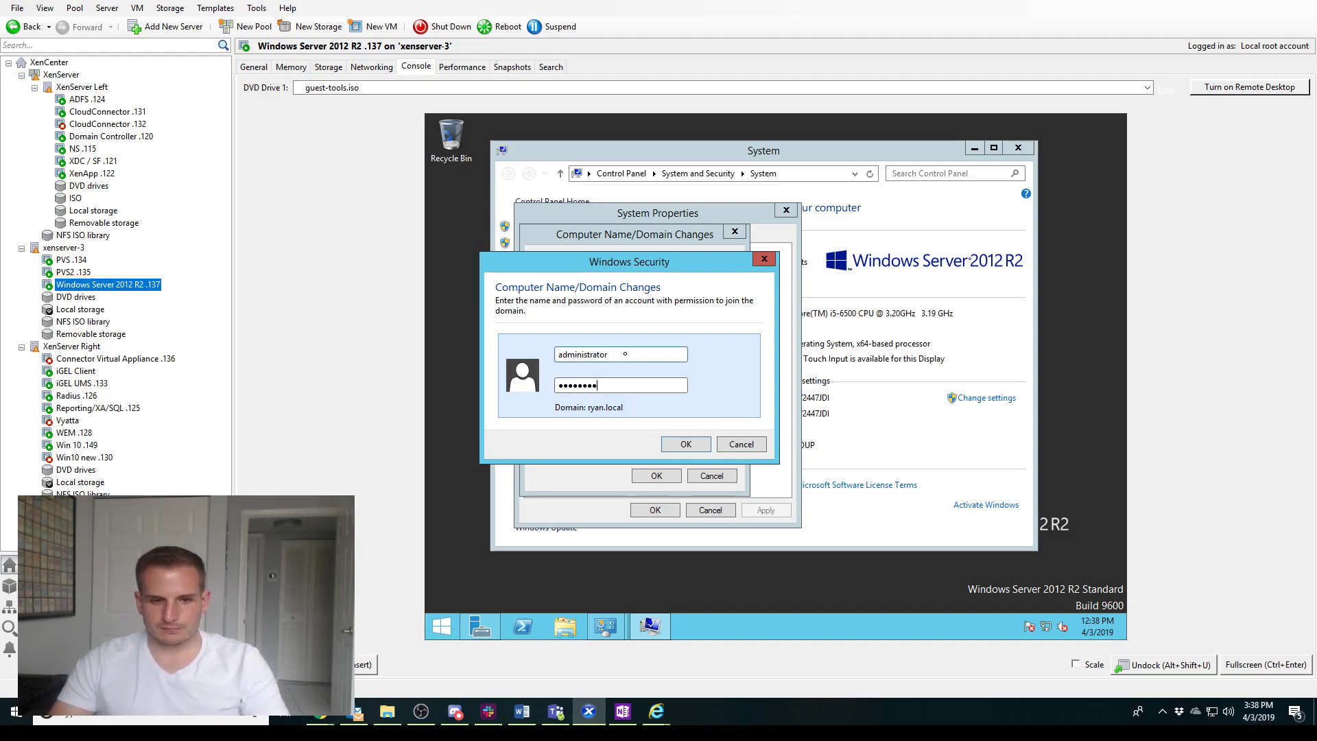
{"action": "type", "text": "*"}
{"action": "key", "text": "Return"}
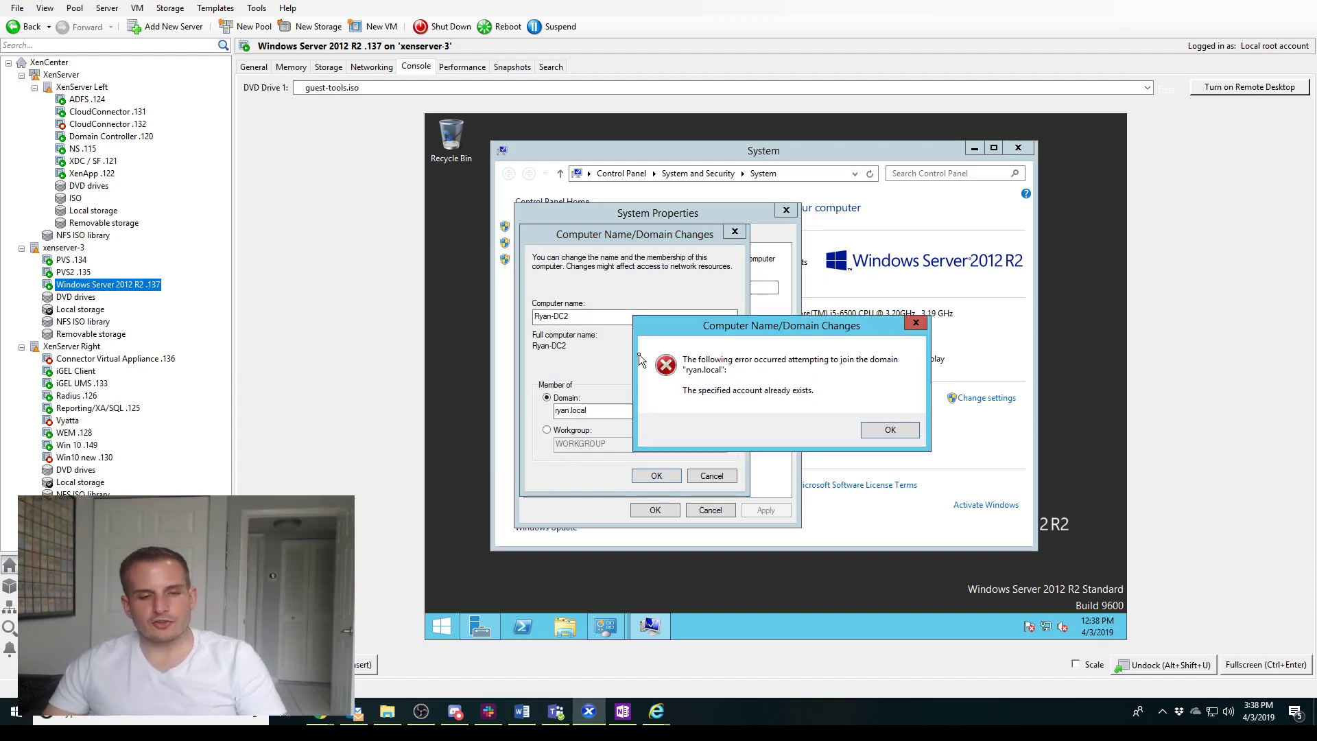
{"action": "left_click", "coordinate": [890, 432]}
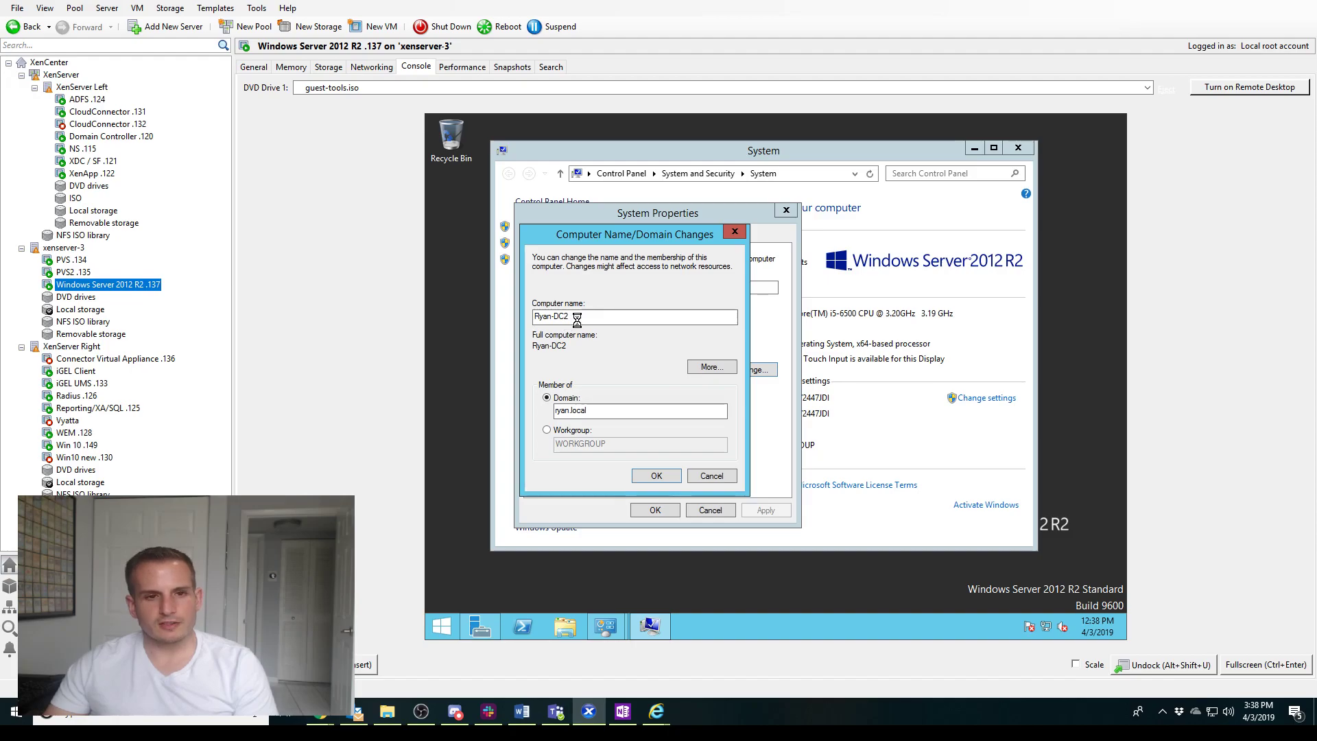
Change the computer name from Ryan-DC2 to Ryan-DCNew and confirm the domain join
{"action": "left_click", "coordinate": [746, 444]}
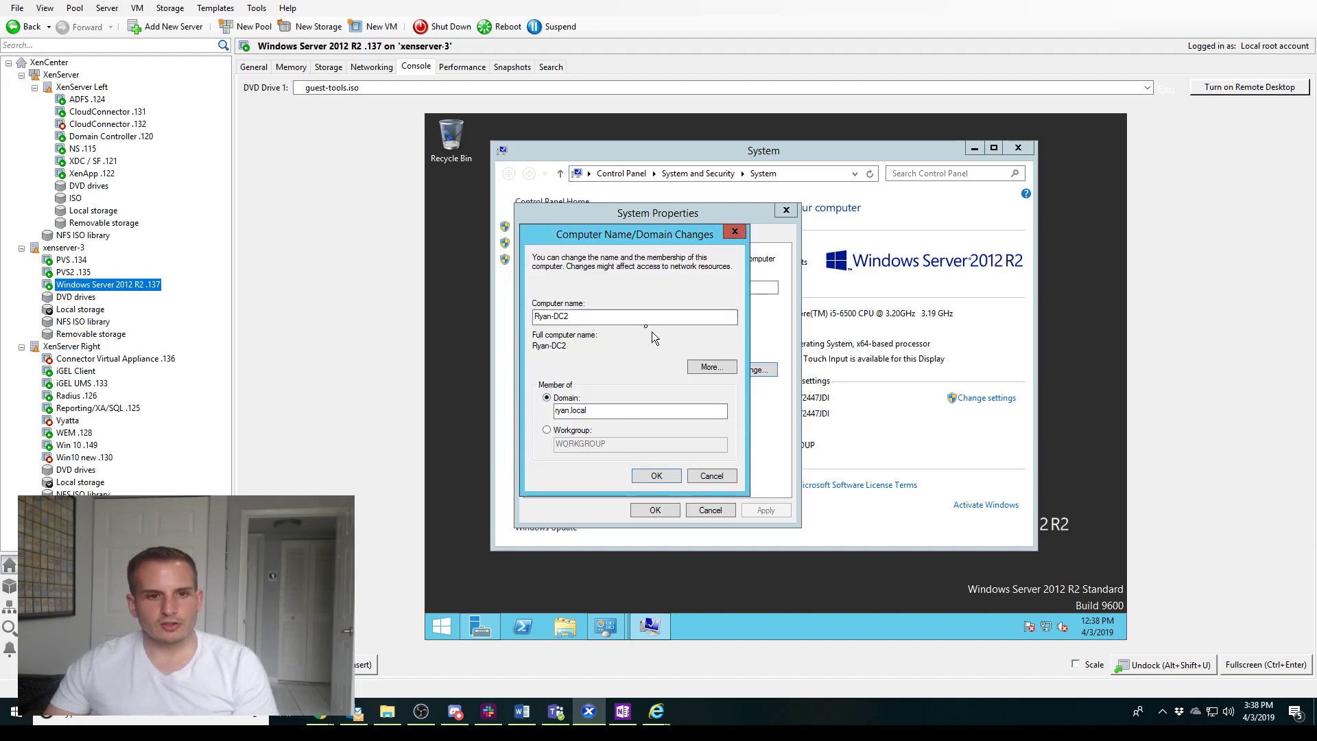
{"action": "left_click", "coordinate": [639, 317]}
{"action": "key", "text": "BackSpace"}
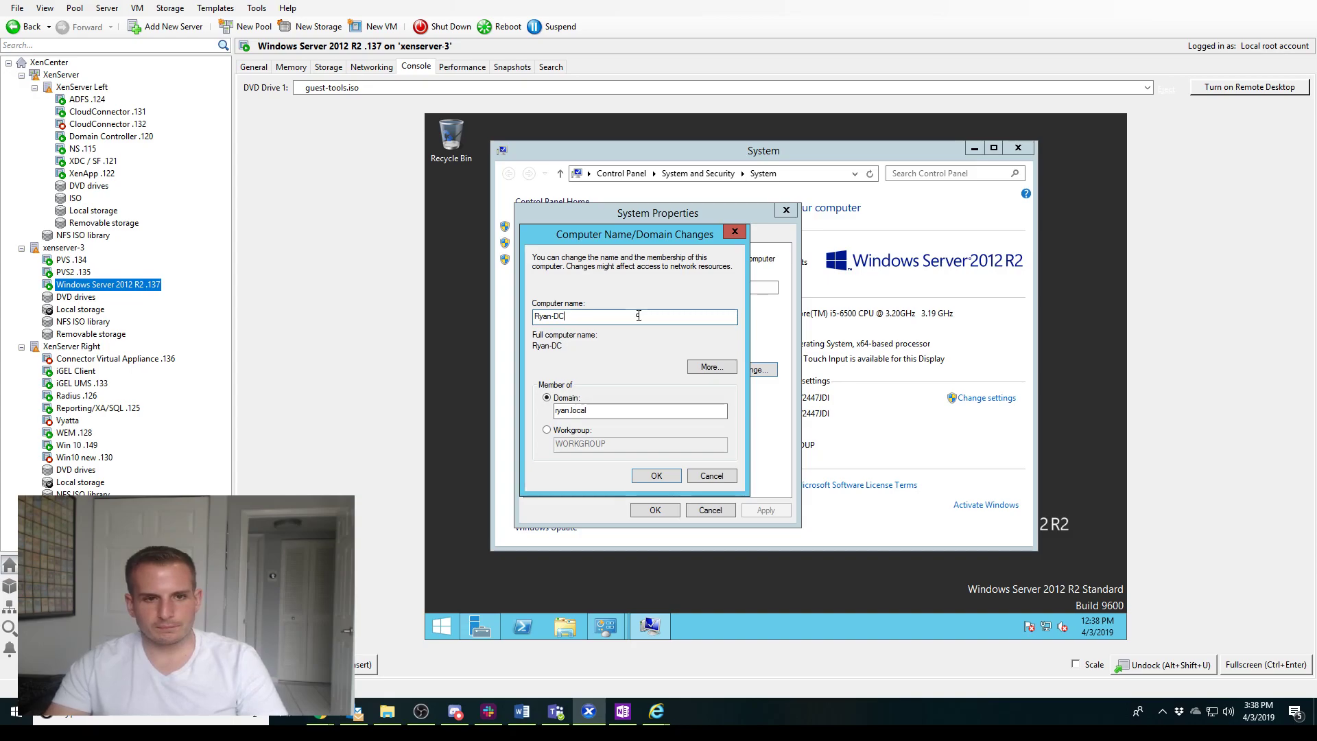
{"action": "key", "text": "BackSpace"}
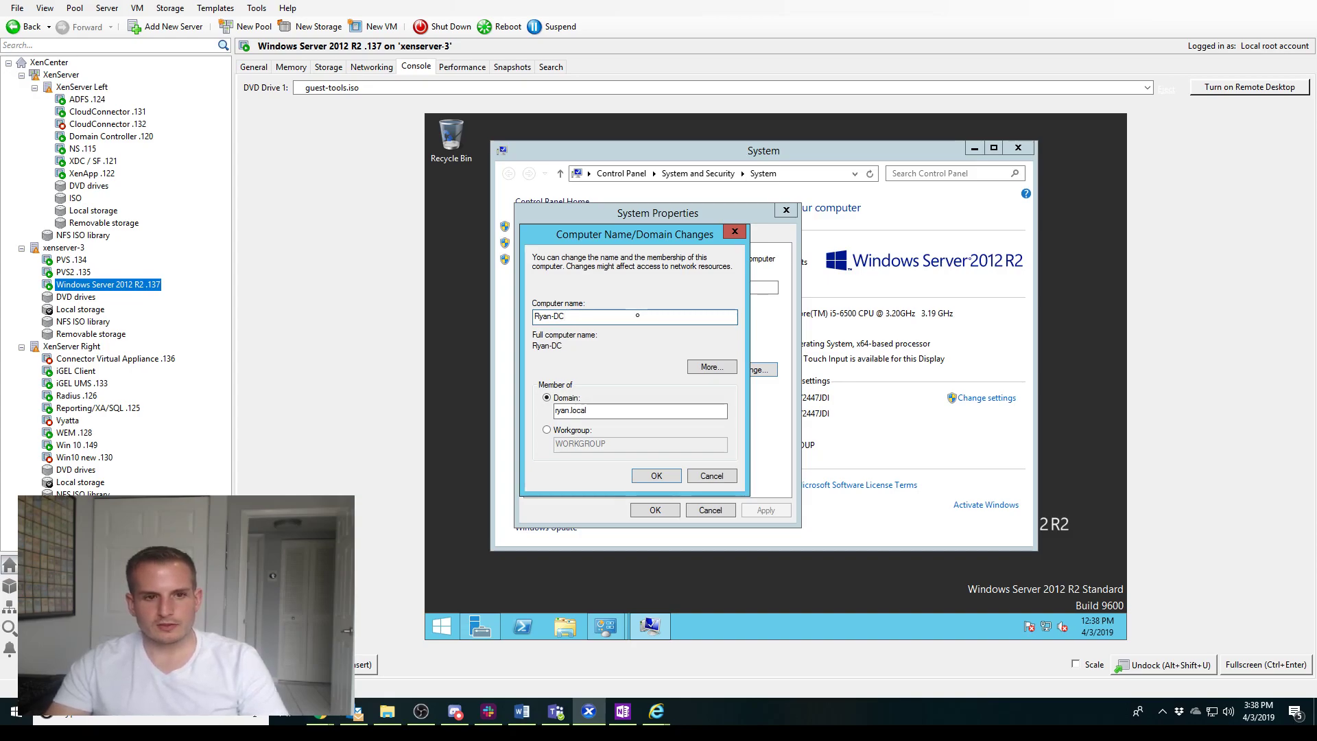
{"action": "type", "text": "New"}
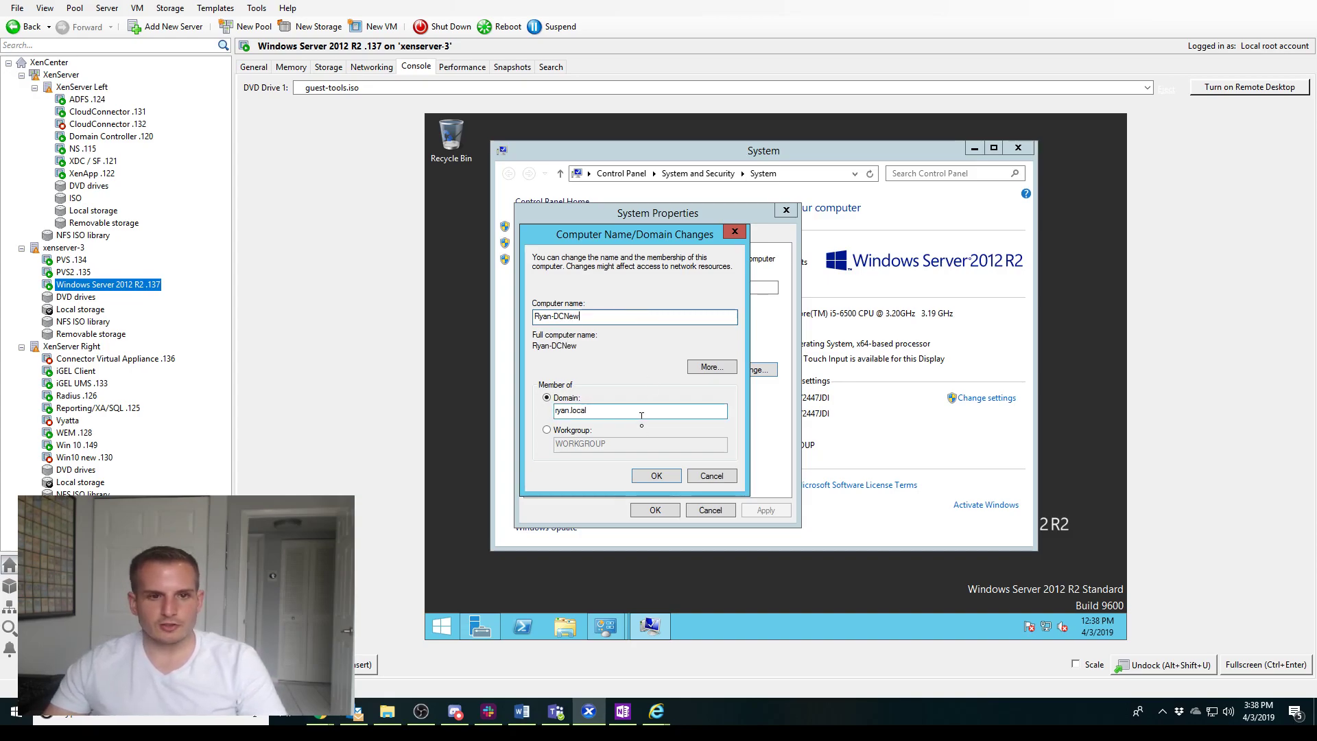
{"action": "left_click", "coordinate": [658, 476]}
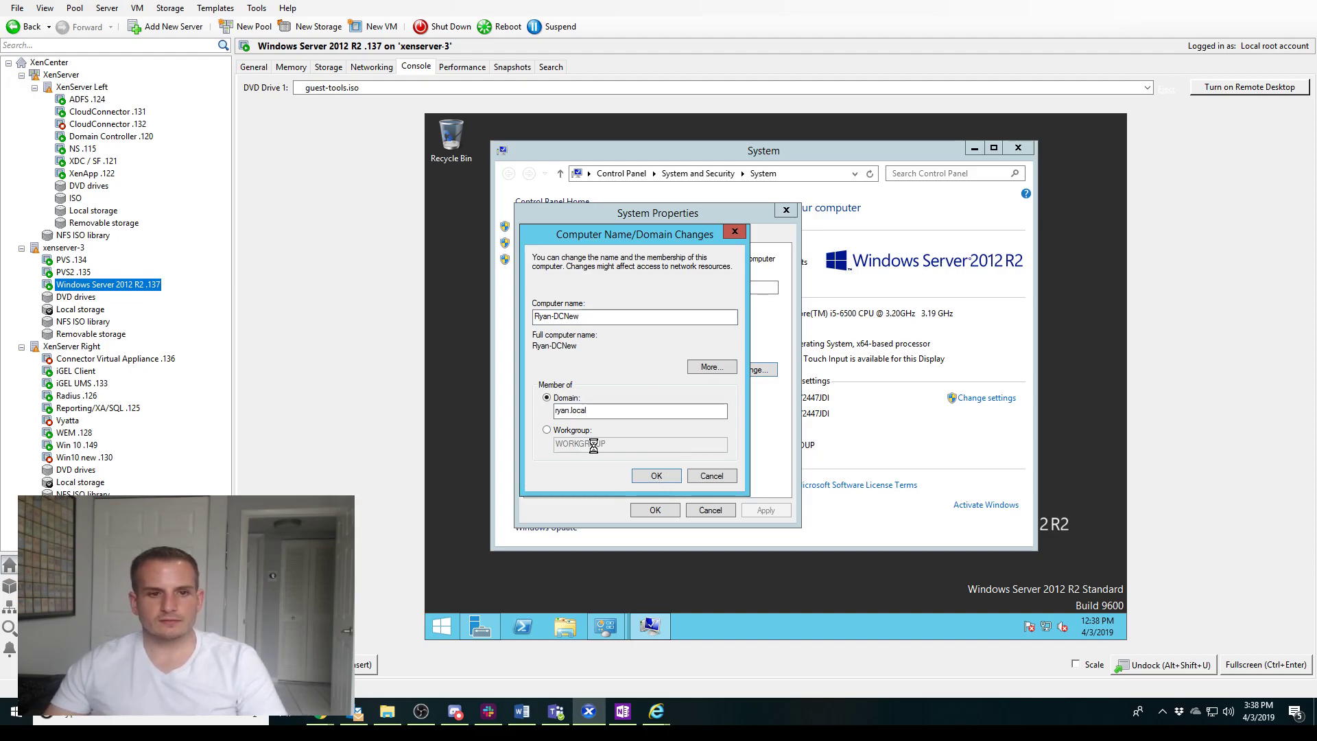
Enter the domain administrator user name and password to complete joining ryan.local
{"action": "type", "text": "administrator"}
{"action": "key", "text": "Tab"}
{"action": "type", "text": "Password"}
{"action": "key", "text": "Return"}
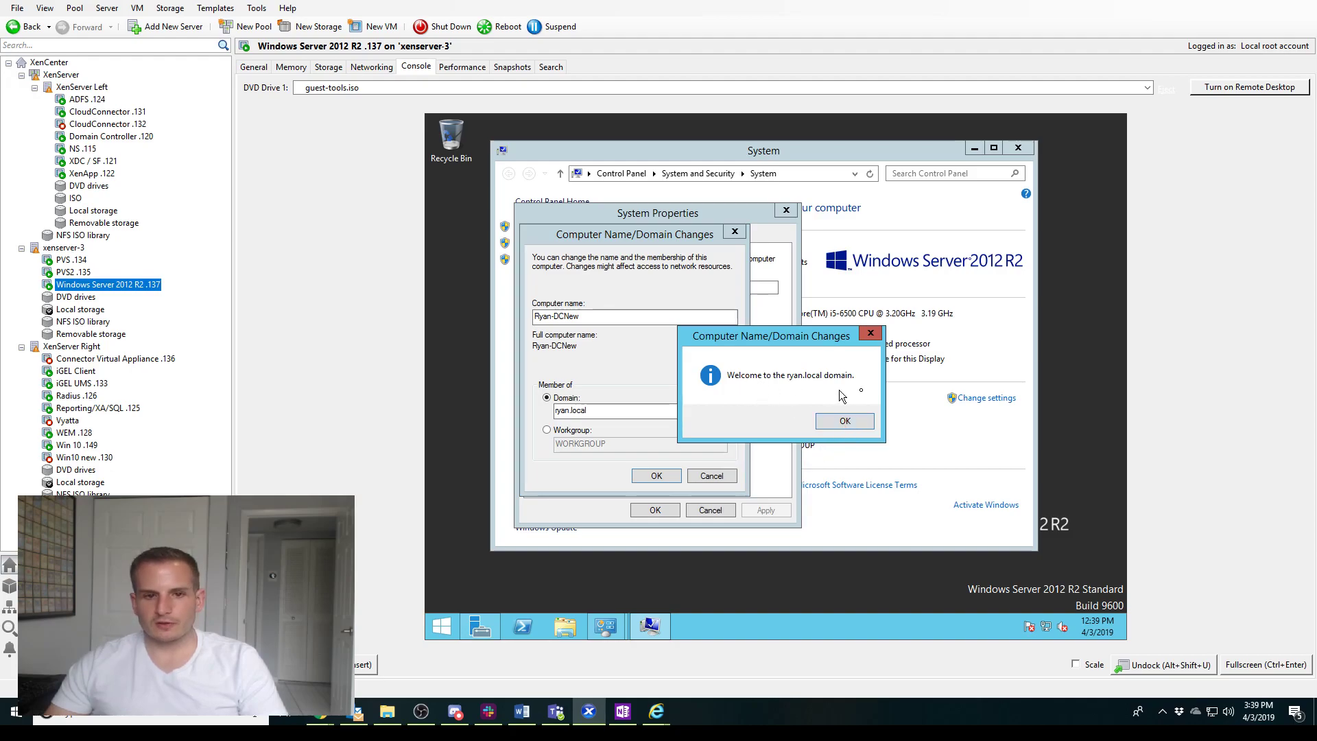
Acknowledge the welcome and restart notices, close System Properties, and restart the VM now
{"action": "left_click", "coordinate": [842, 417]}
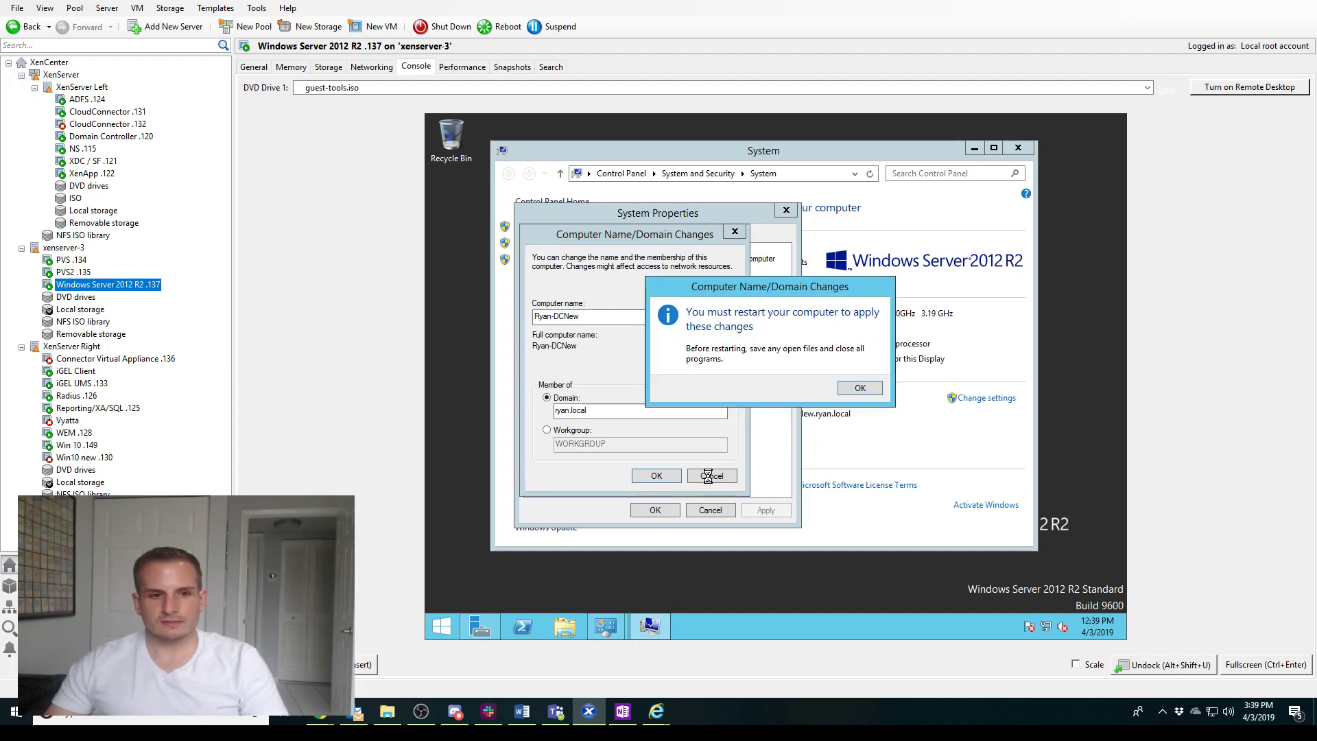
{"action": "left_click", "coordinate": [863, 388]}
{"action": "left_click", "coordinate": [657, 509]}
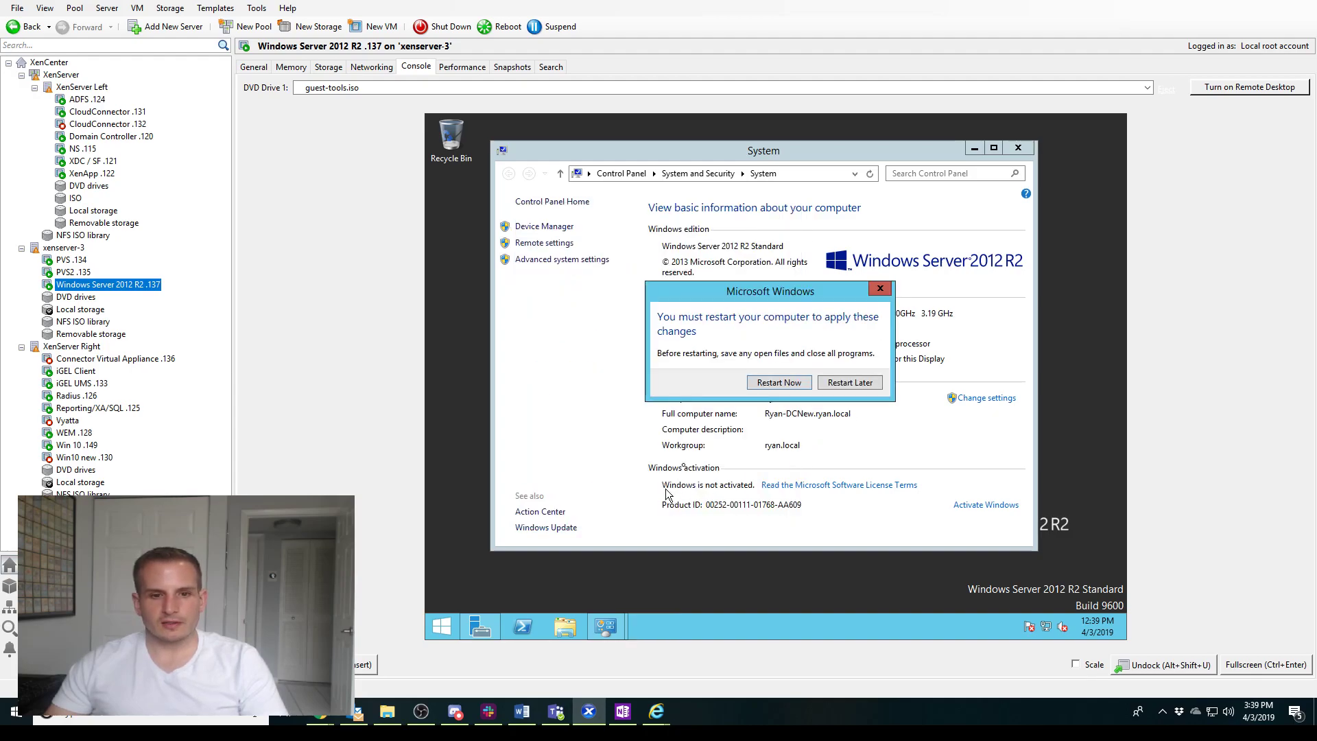
{"action": "left_click", "coordinate": [779, 382]}
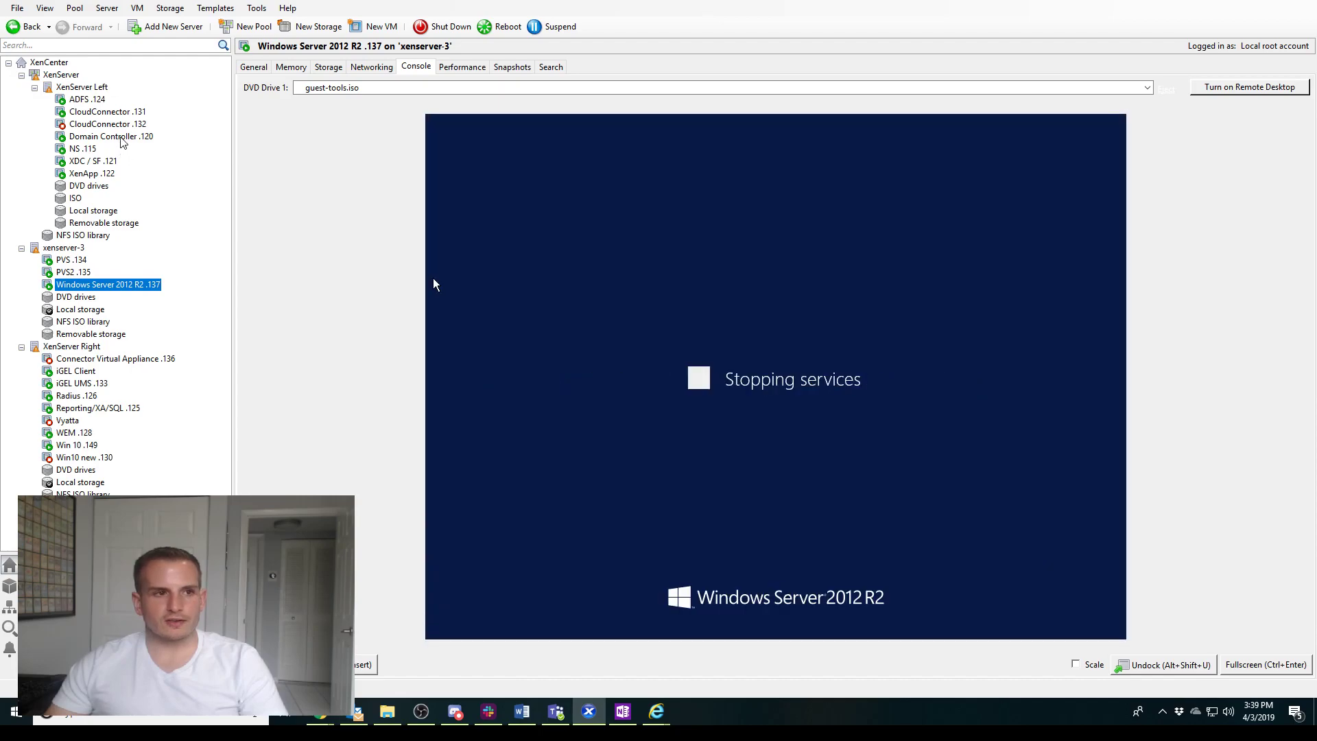
{"action": "left_click", "coordinate": [110, 136]}
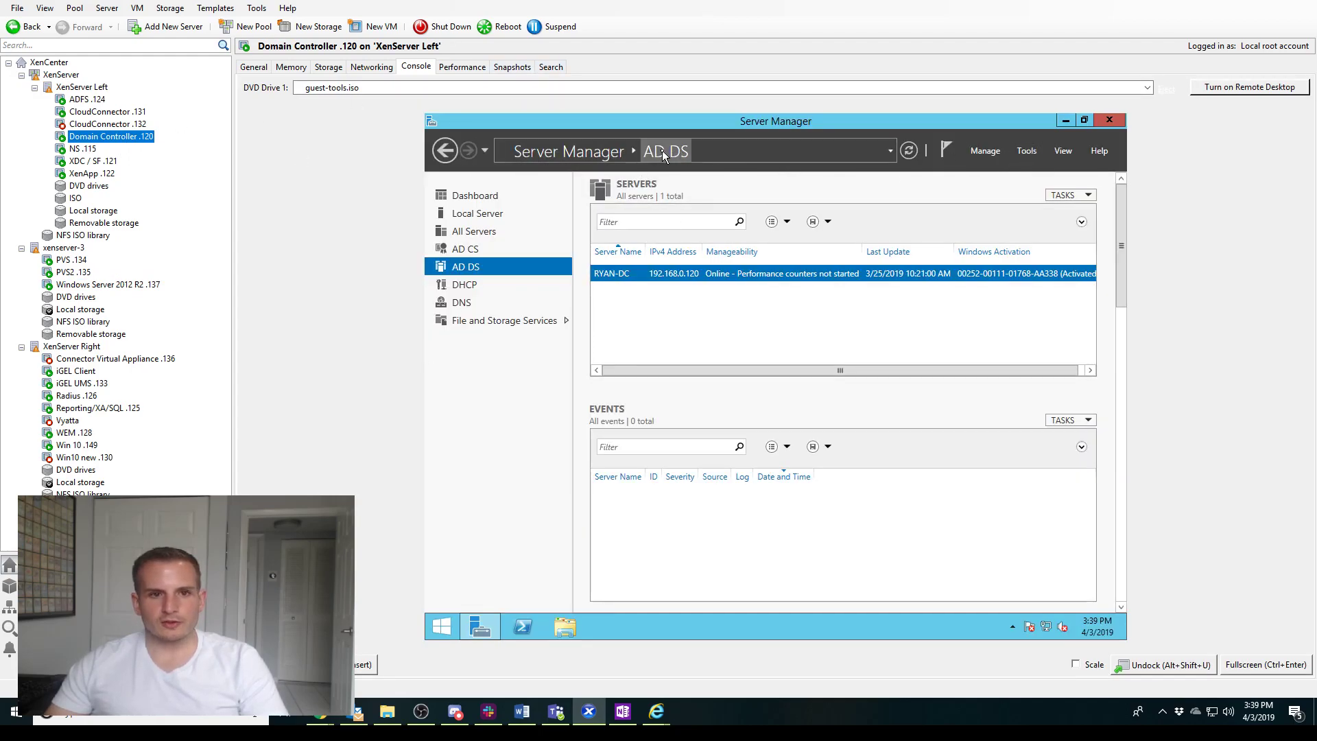
On Domain Controller .120, open Active Directory Users and Computers and find RYAN-DCNEW under Computers
{"action": "left_click", "coordinate": [1026, 151]}
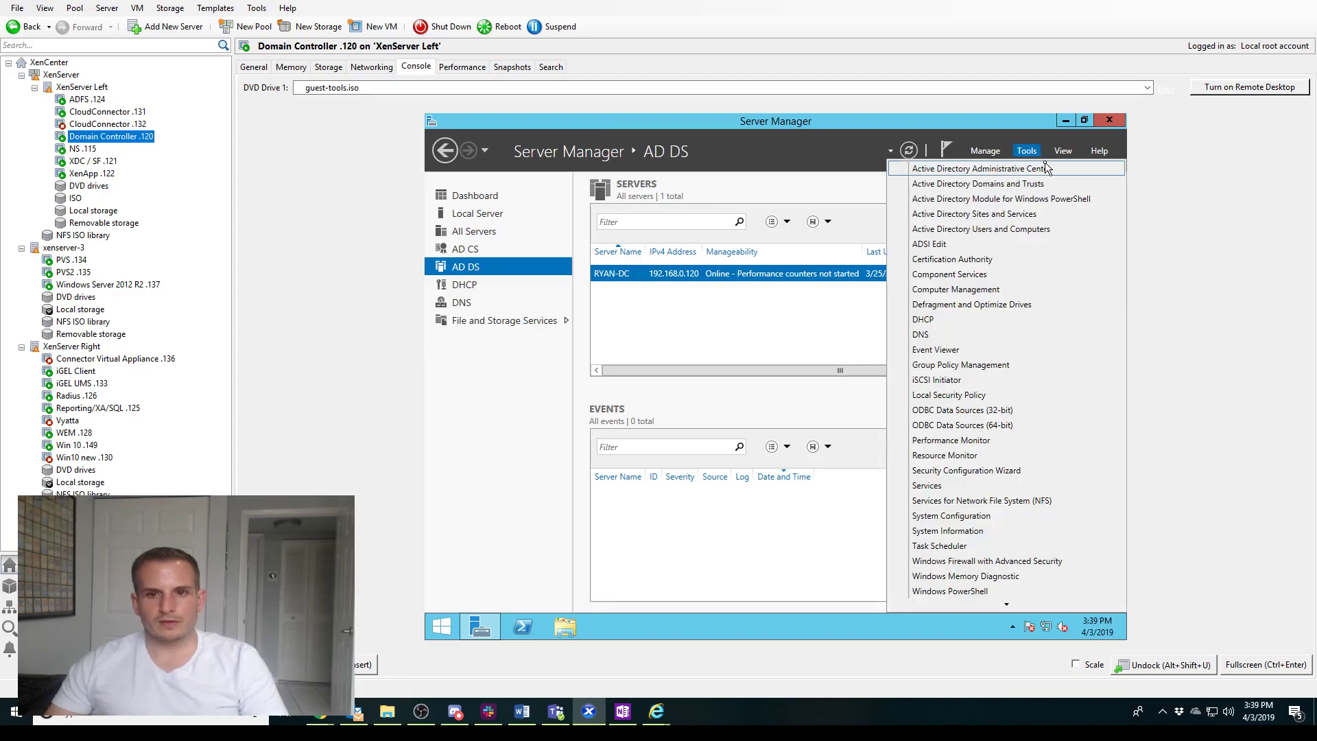
{"action": "left_click", "coordinate": [1043, 230]}
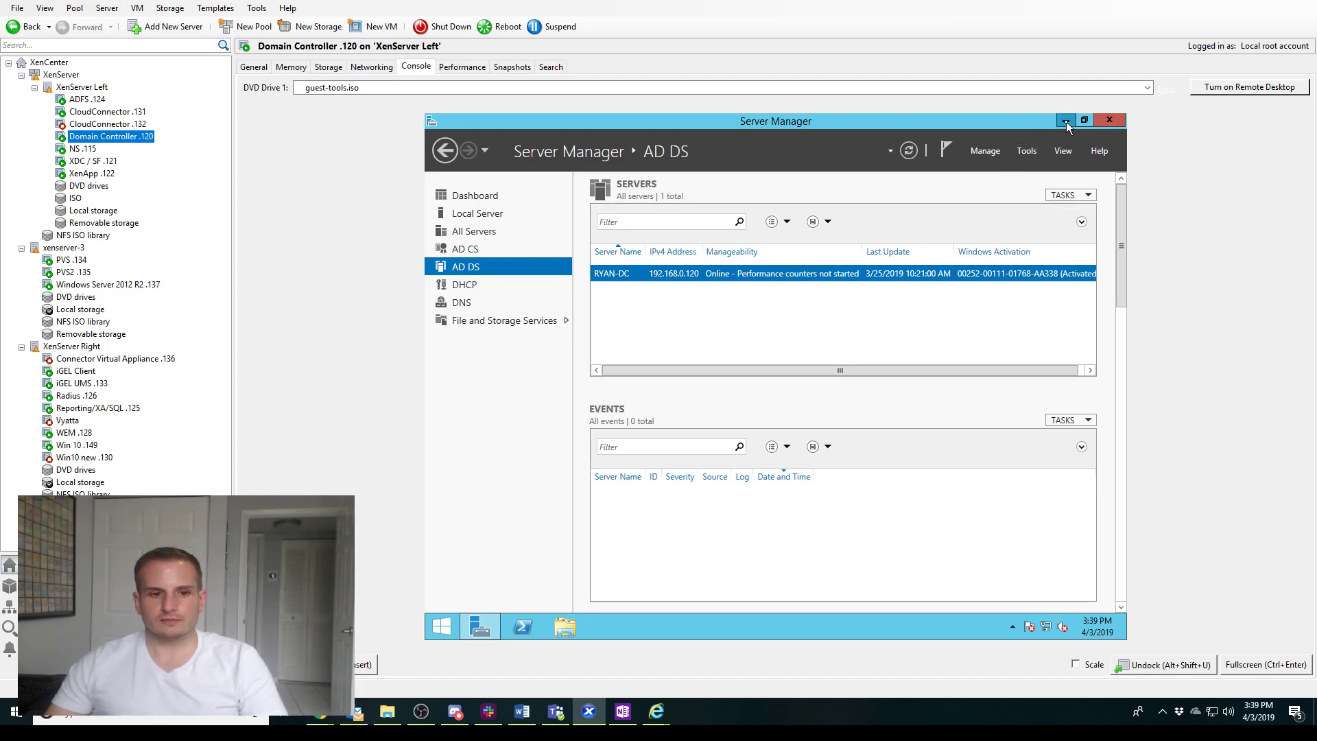
{"action": "left_click", "coordinate": [1066, 122]}
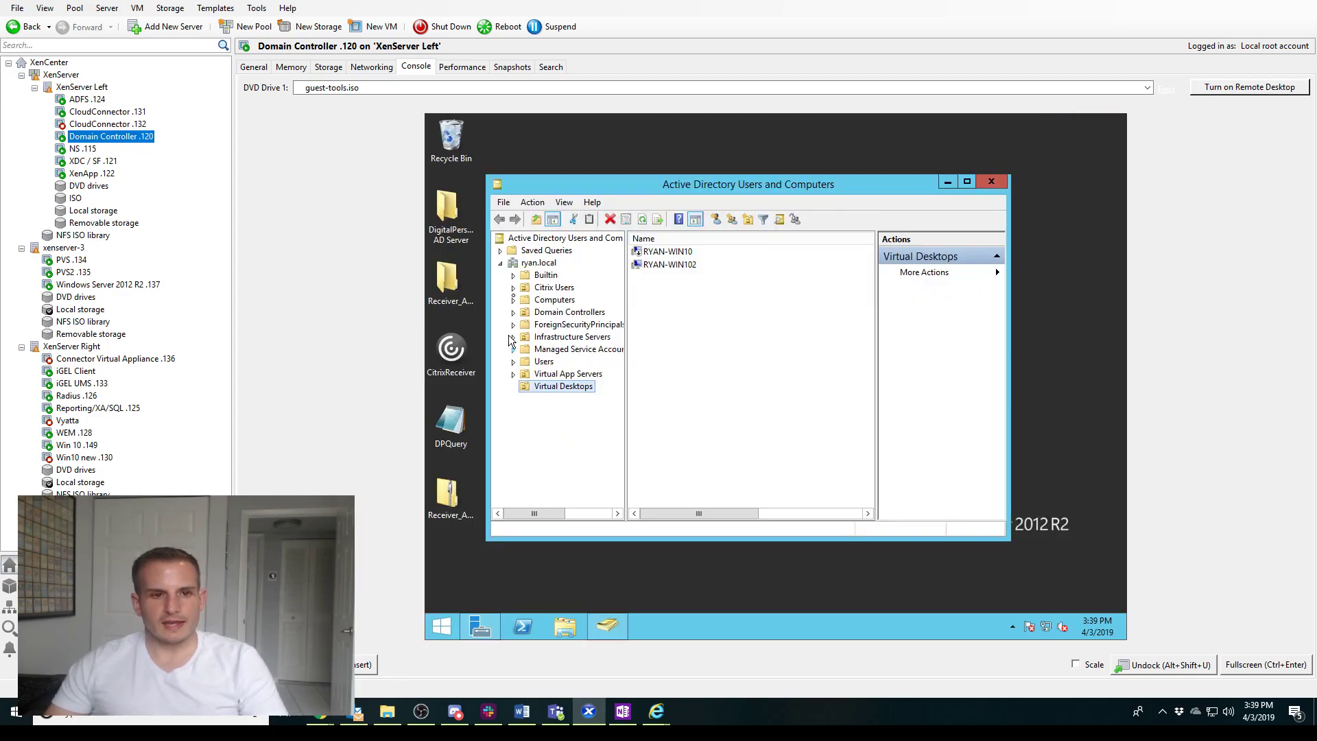
{"action": "left_click", "coordinate": [542, 300]}
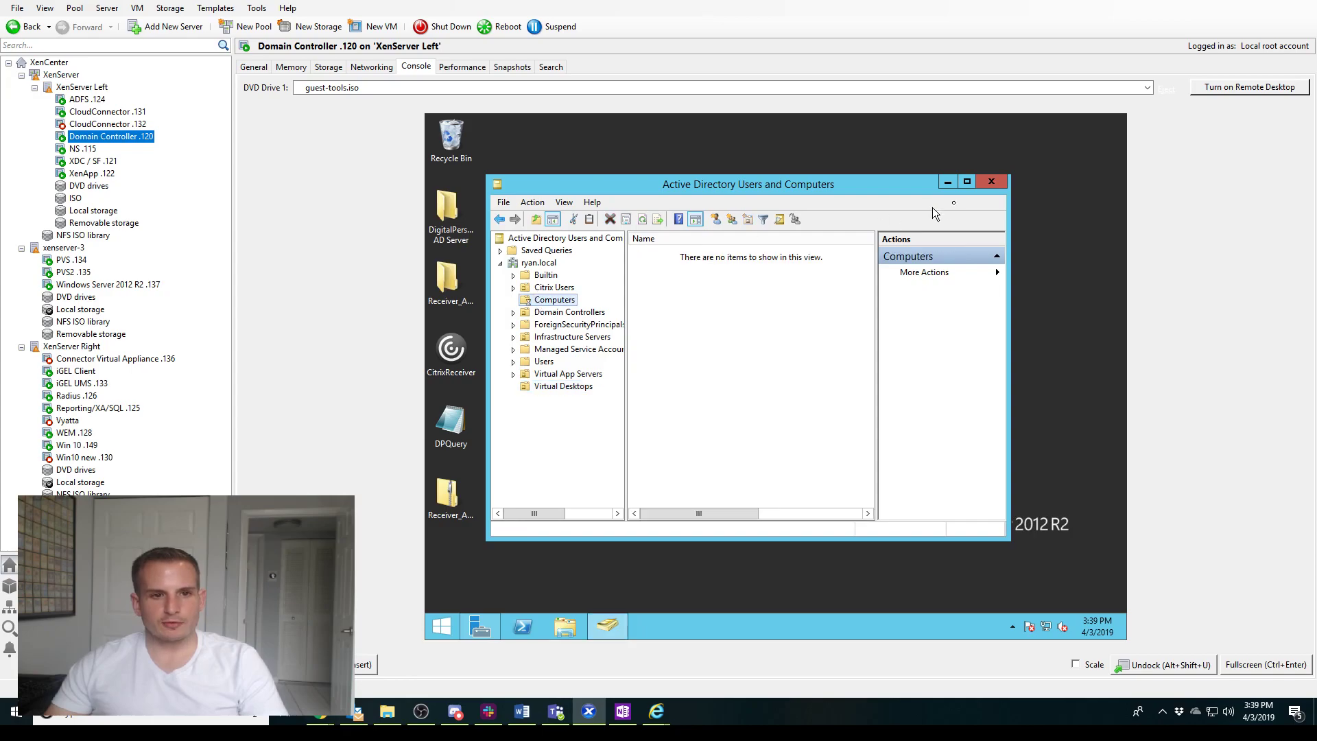
{"action": "left_click", "coordinate": [968, 183]}
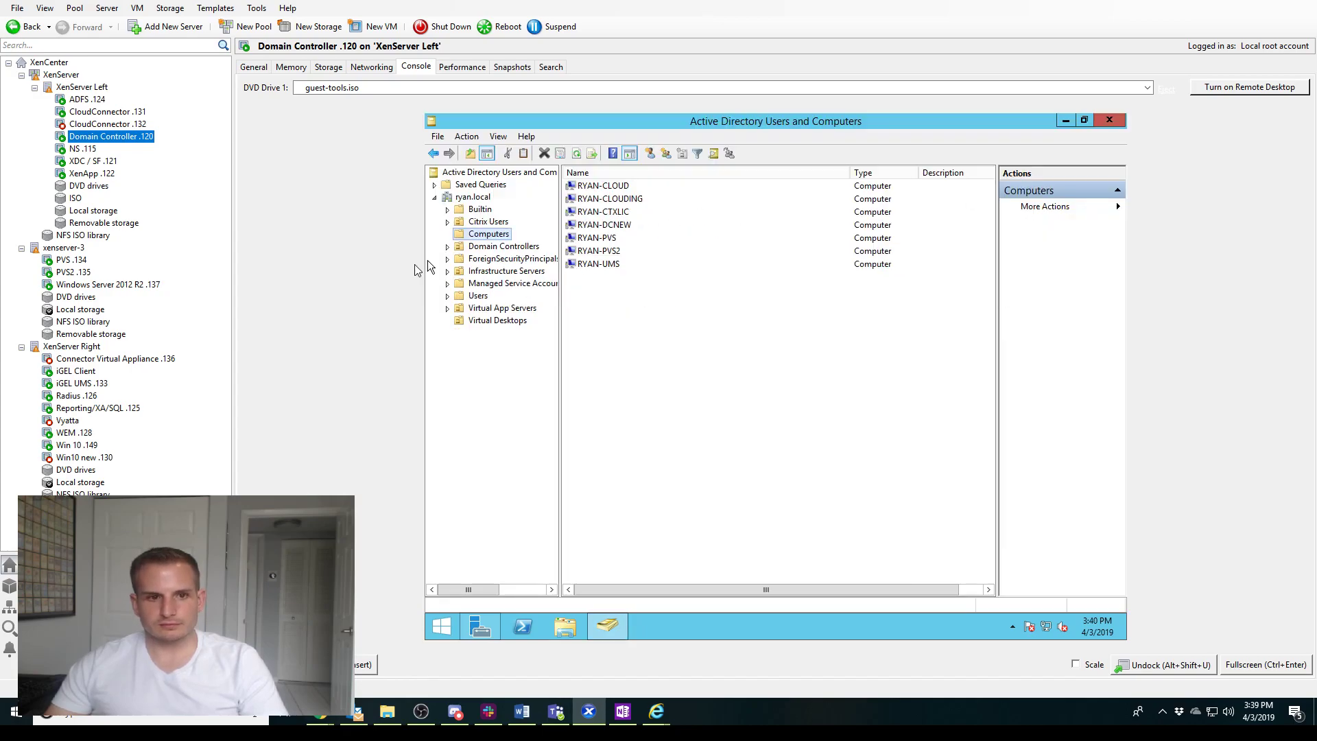
{"action": "left_click", "coordinate": [622, 229]}
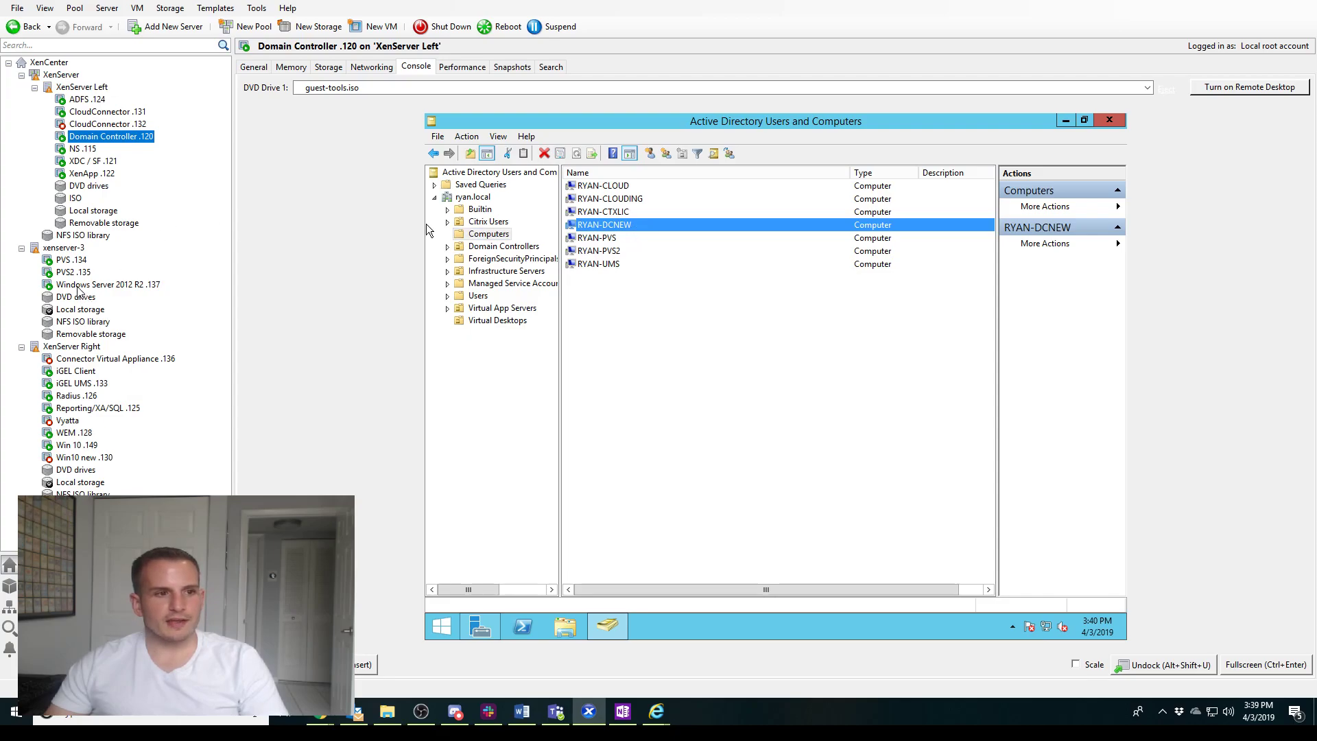
{"action": "left_click", "coordinate": [79, 288]}
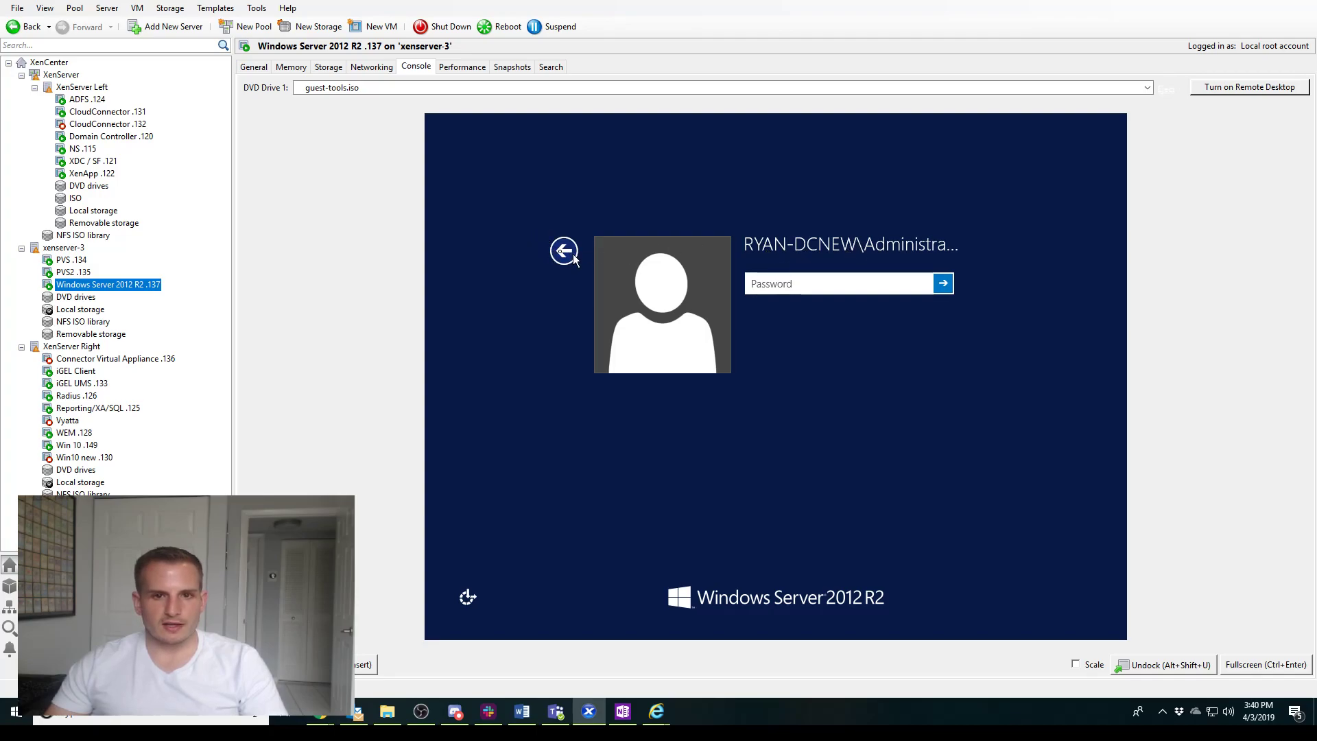
Sign in to the restarted .137 VM as ryan\administrator through Other user
{"action": "left_click", "coordinate": [564, 251]}
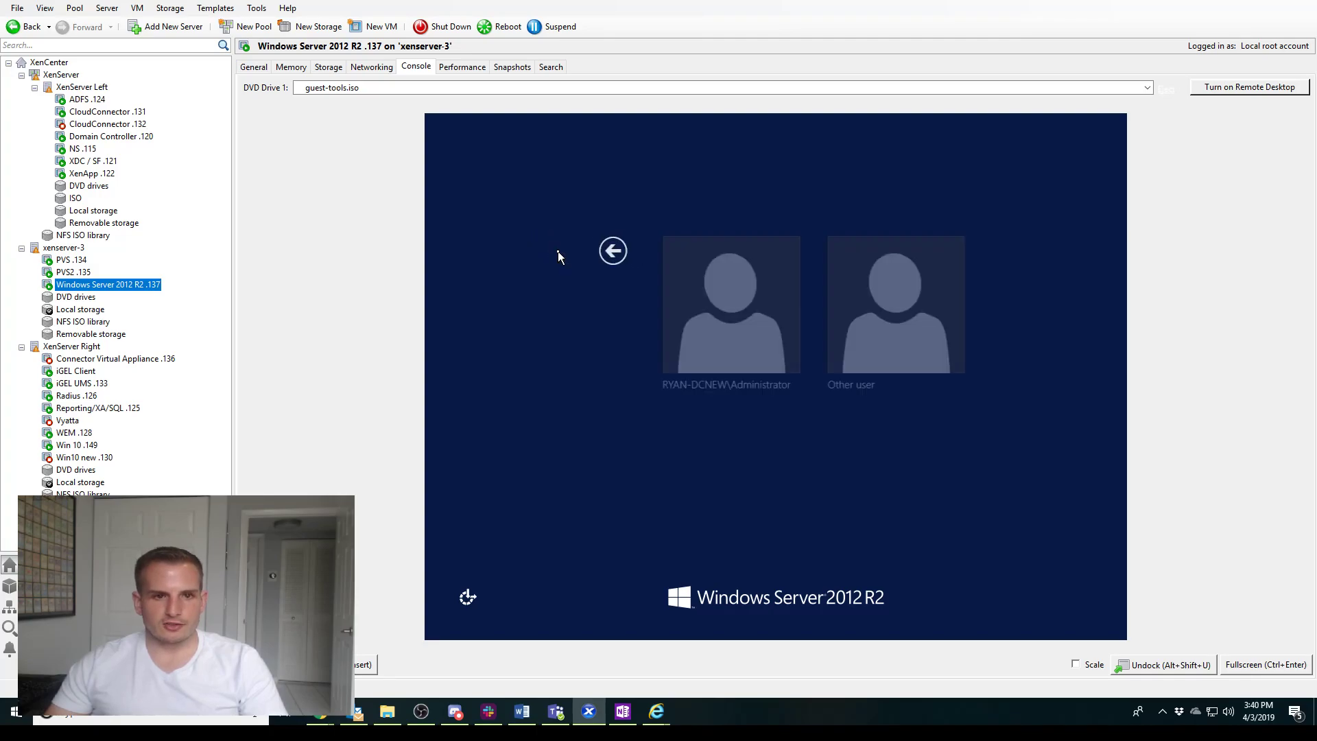
{"action": "left_click", "coordinate": [895, 355]}
{"action": "type", "text": "ryan\\administrator"}
{"action": "key", "text": "Tab"}
{"action": "type", "text": "••"}
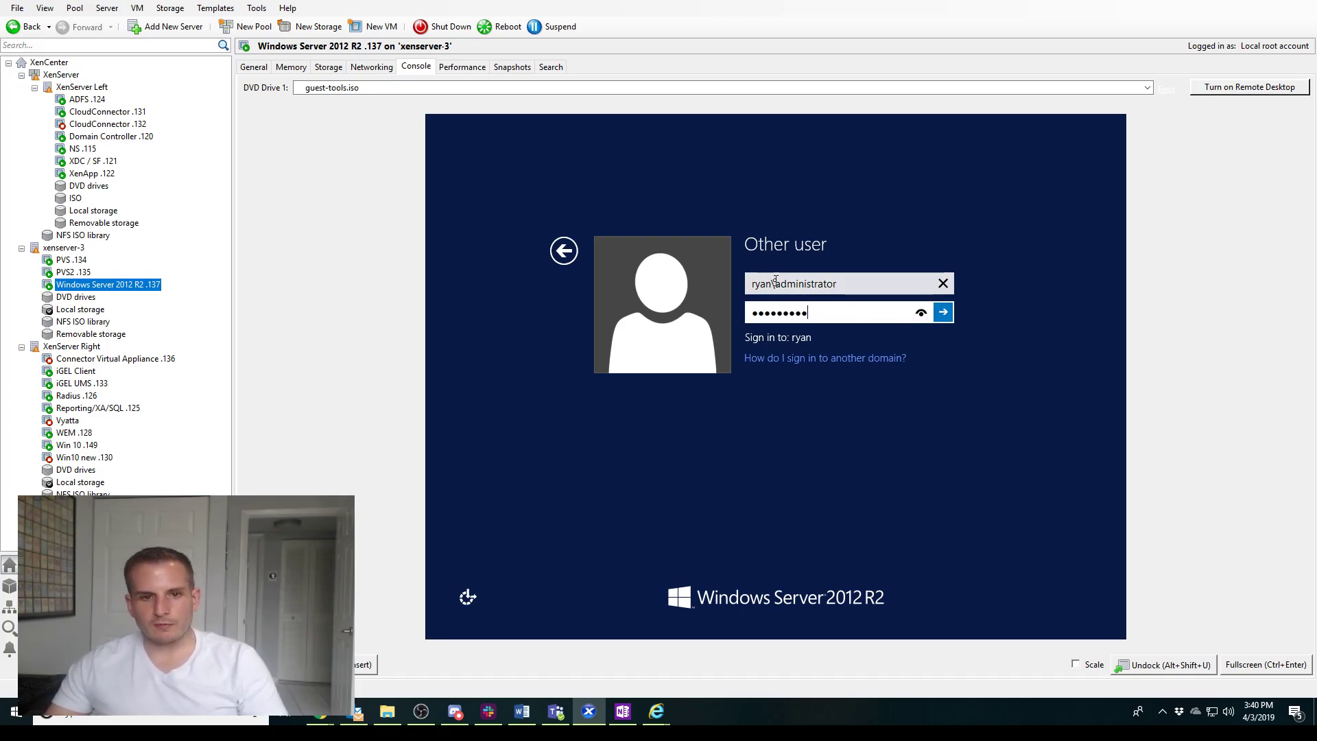
{"action": "left_click", "coordinate": [770, 282]}
{"action": "key", "text": "BackSpace"}
{"action": "key", "text": "BackSpace"}
{"action": "key", "text": "BackSpace"}
{"action": "key", "text": "BackSpace"}
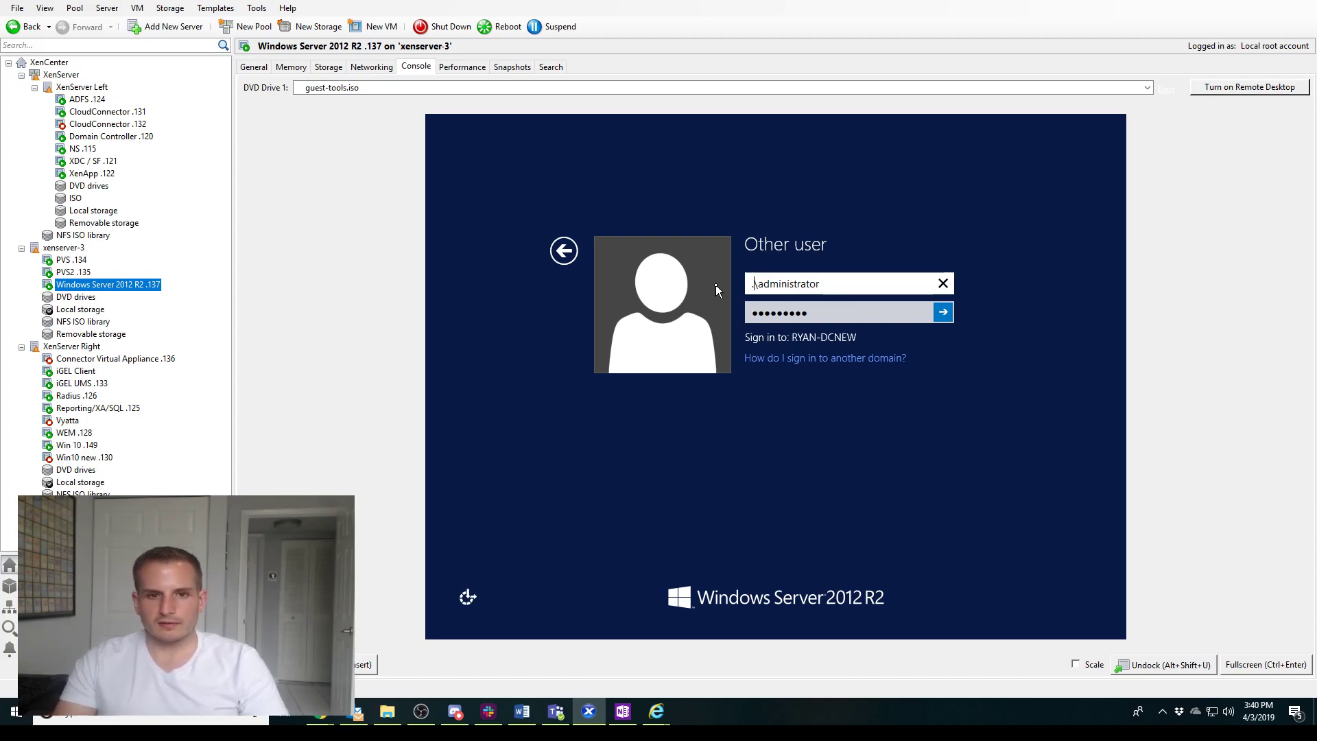
{"action": "key", "text": "BackSpace"}
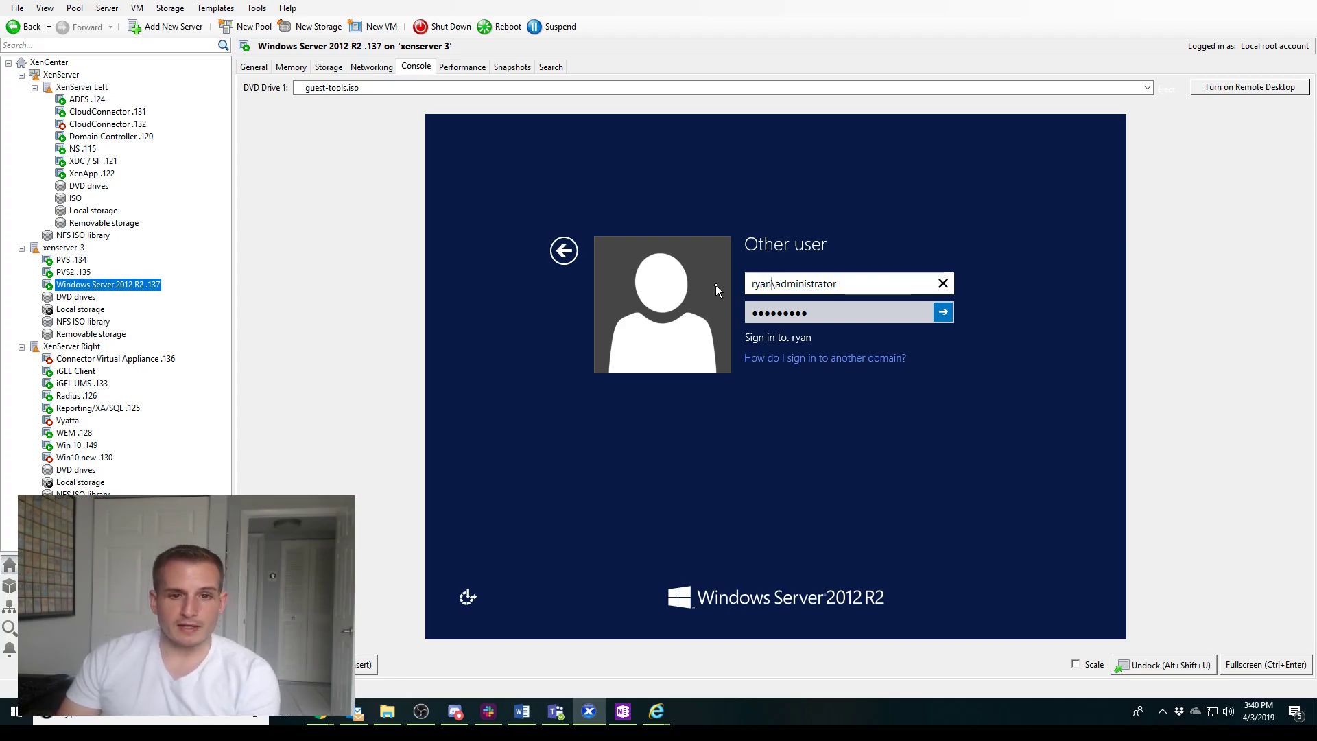
{"action": "key", "text": "Return"}
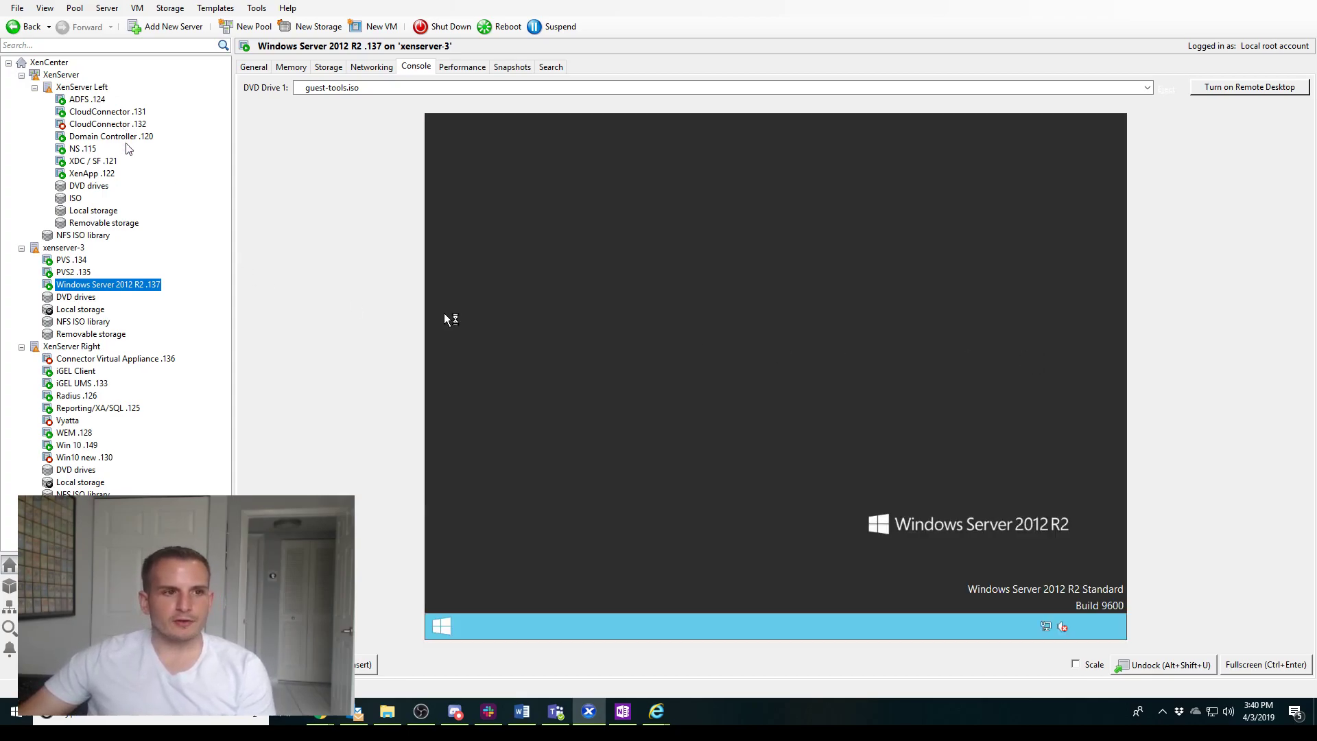
{"action": "left_click", "coordinate": [120, 136]}
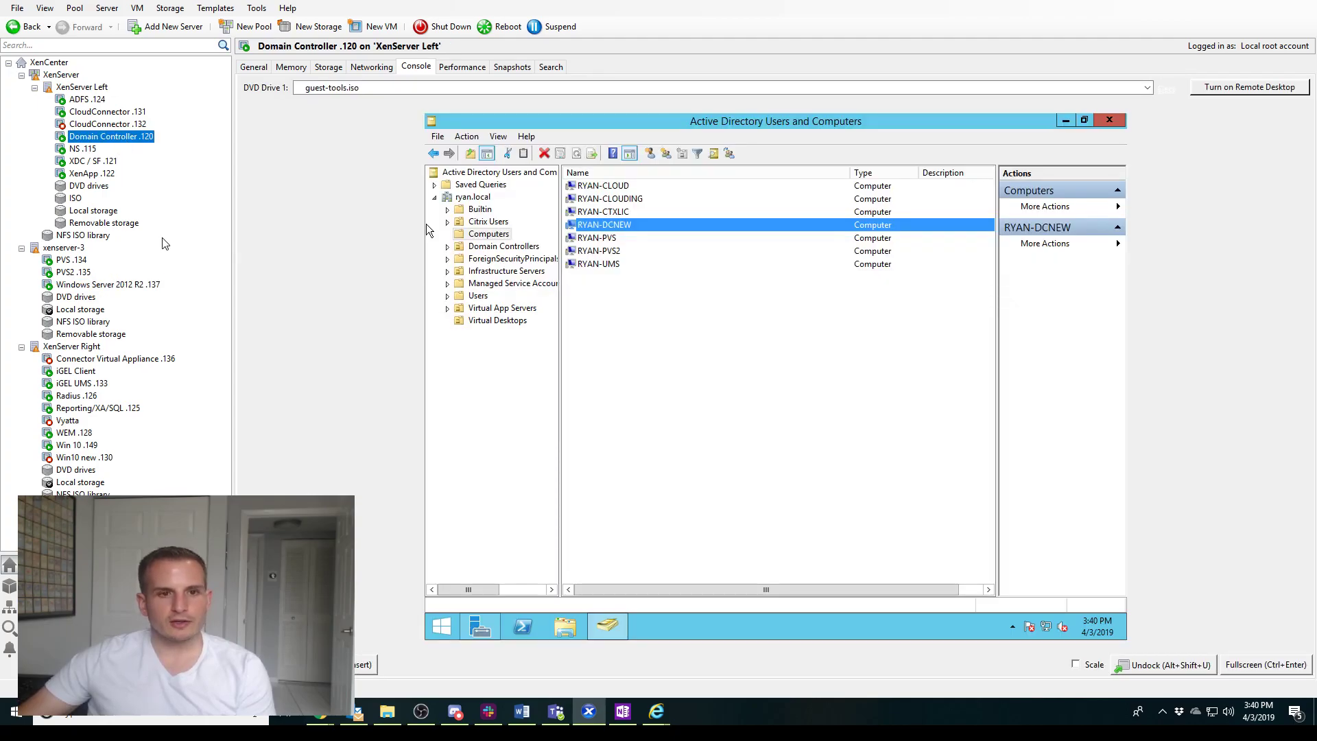